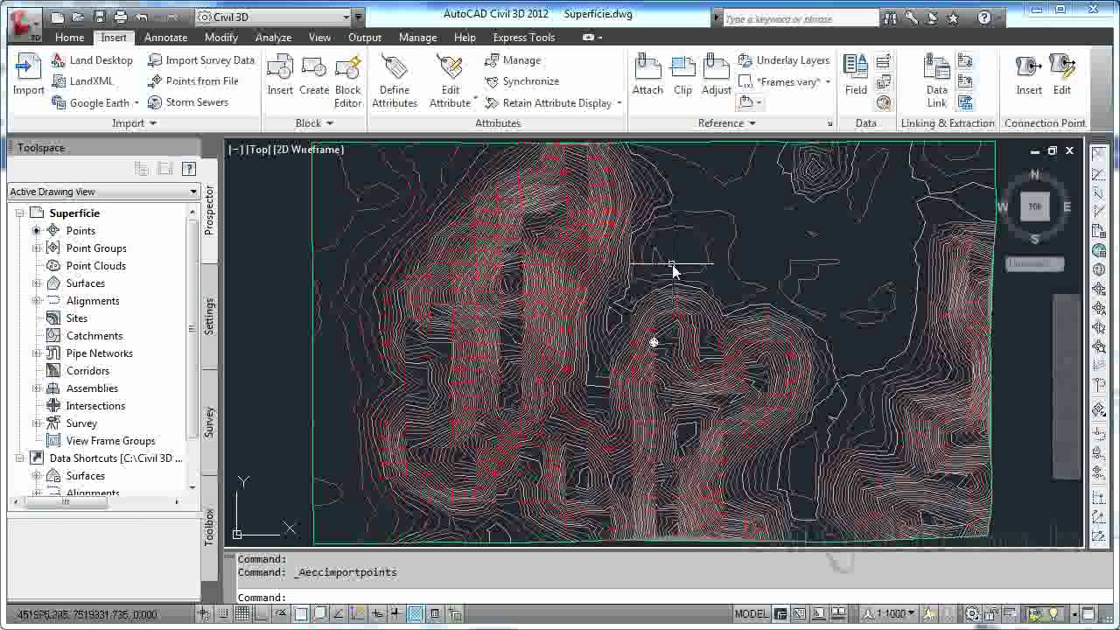
- Start importing points from a file and add the pontos text file from the Arquivos folder as the source
mouse_move(669, 271)
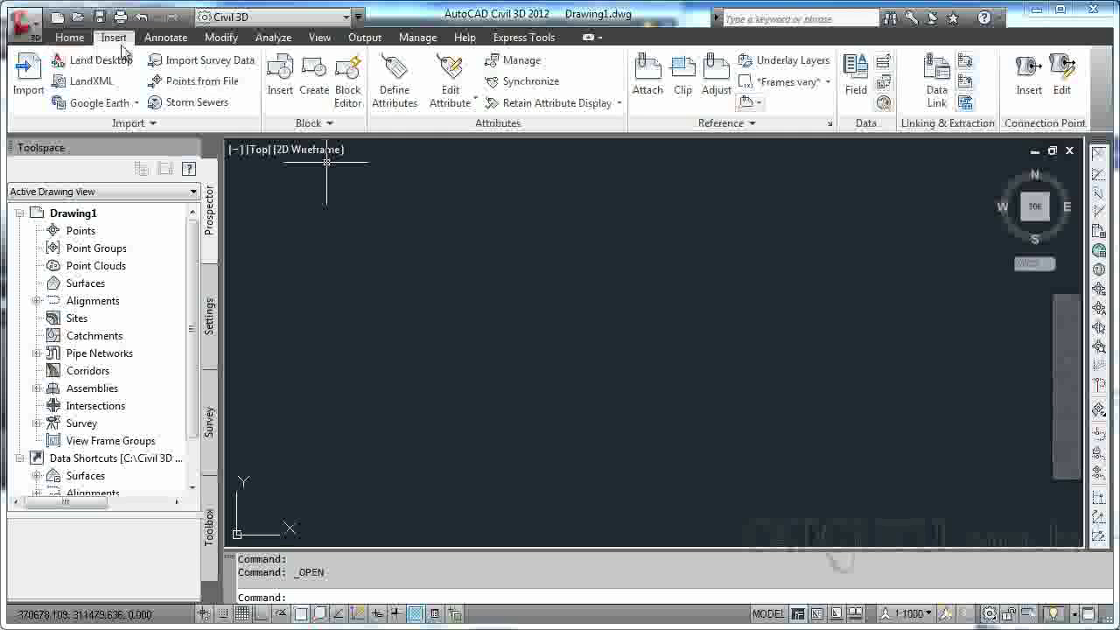
left_click(70, 38)
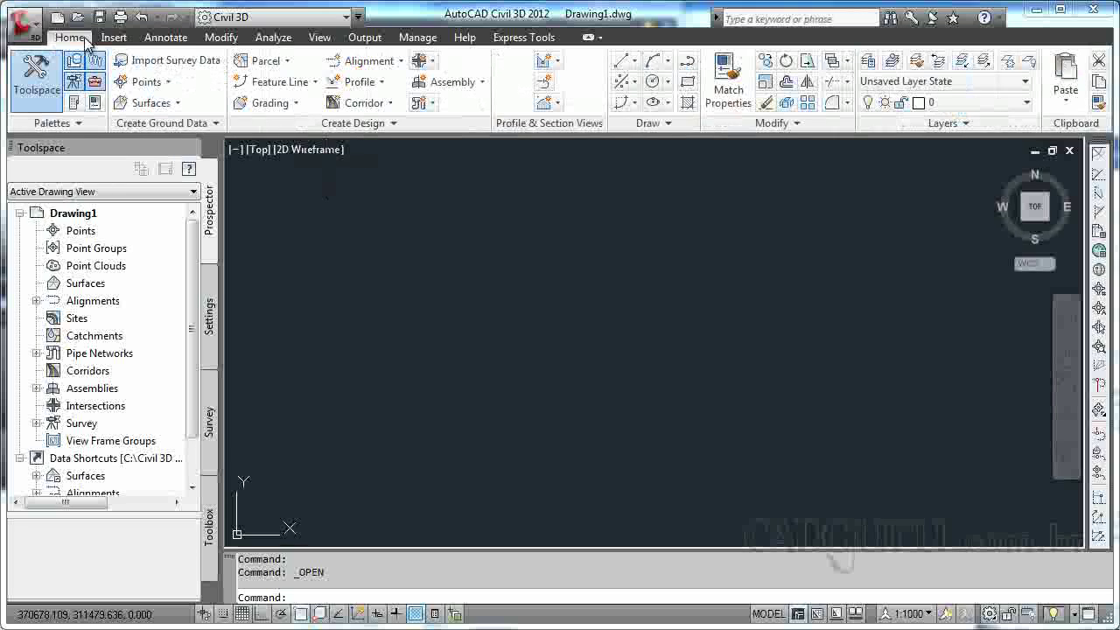
left_click(107, 38)
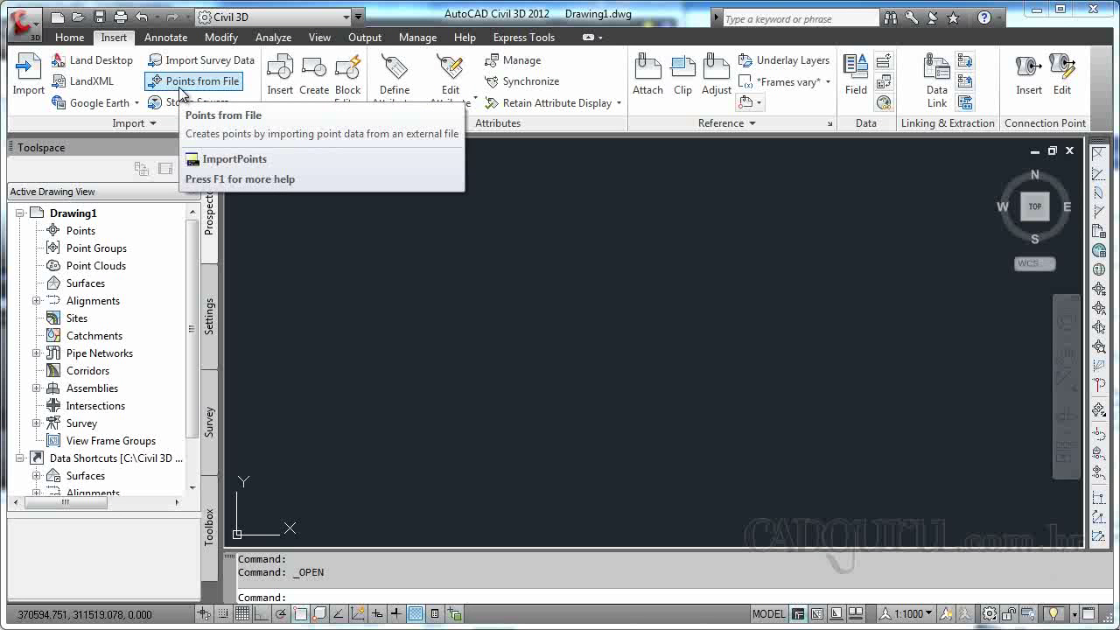
left_click(181, 87)
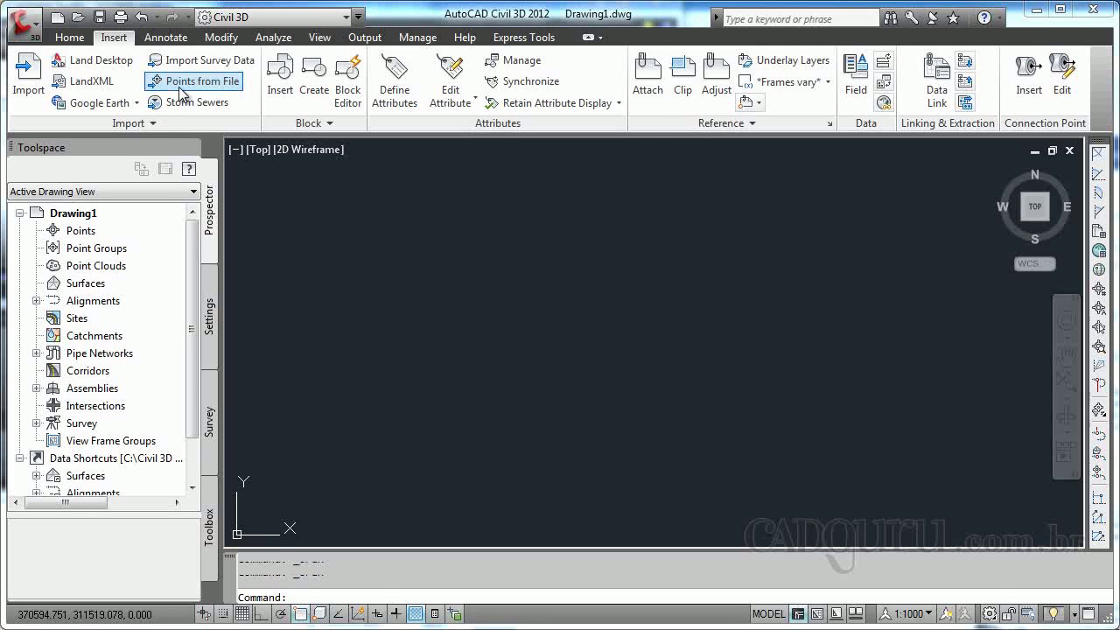
left_click_drag(784, 200, 571, 62)
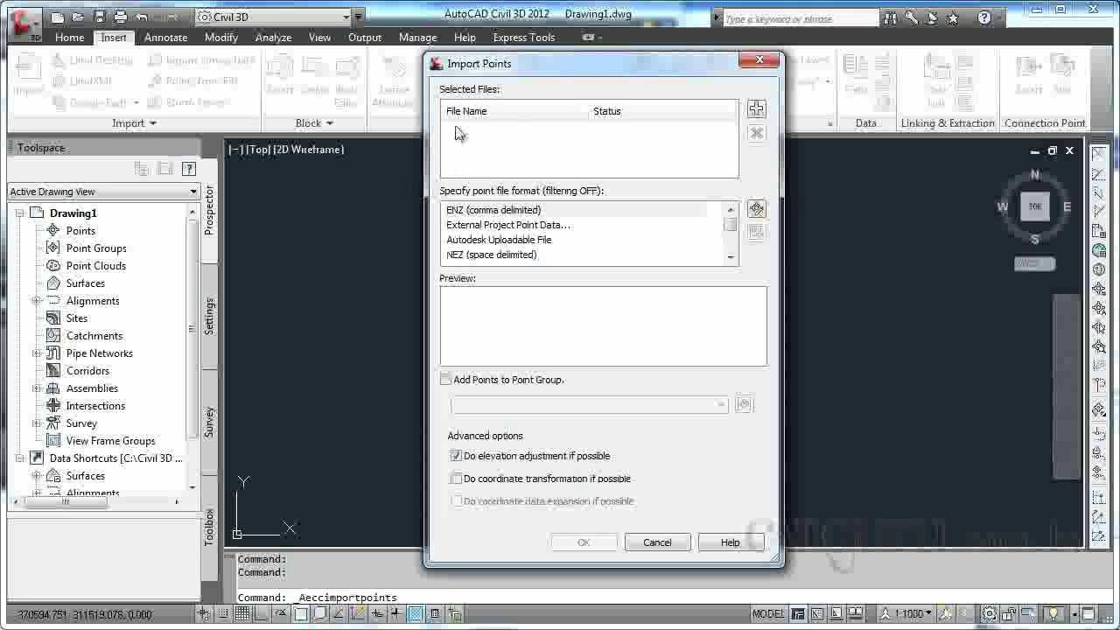
left_click(757, 110)
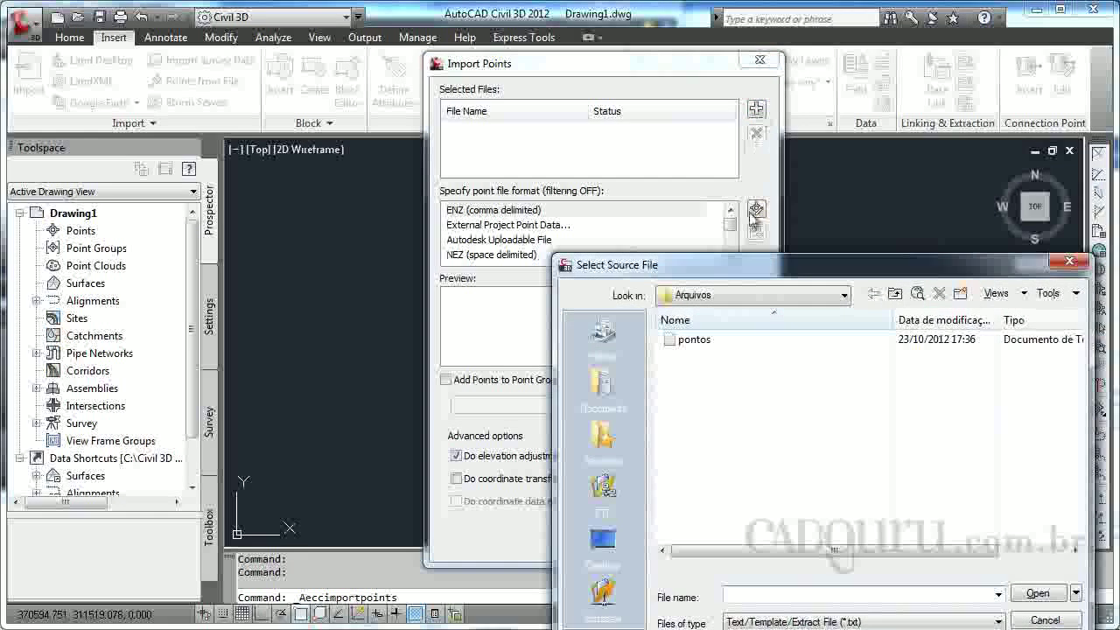
left_click_drag(735, 266, 605, 112)
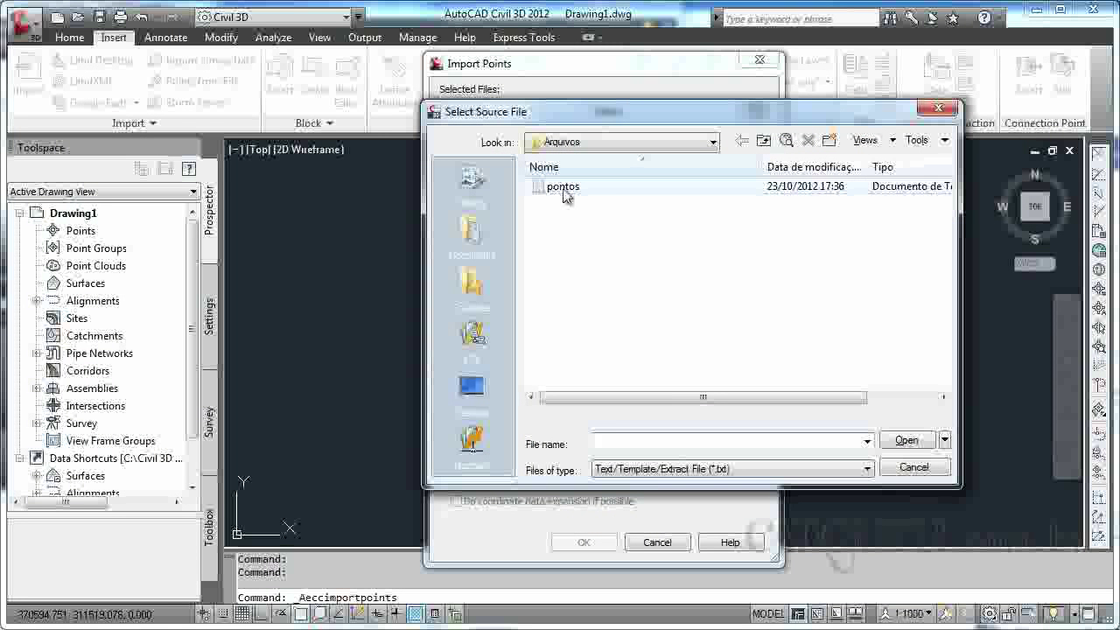
left_click(565, 187)
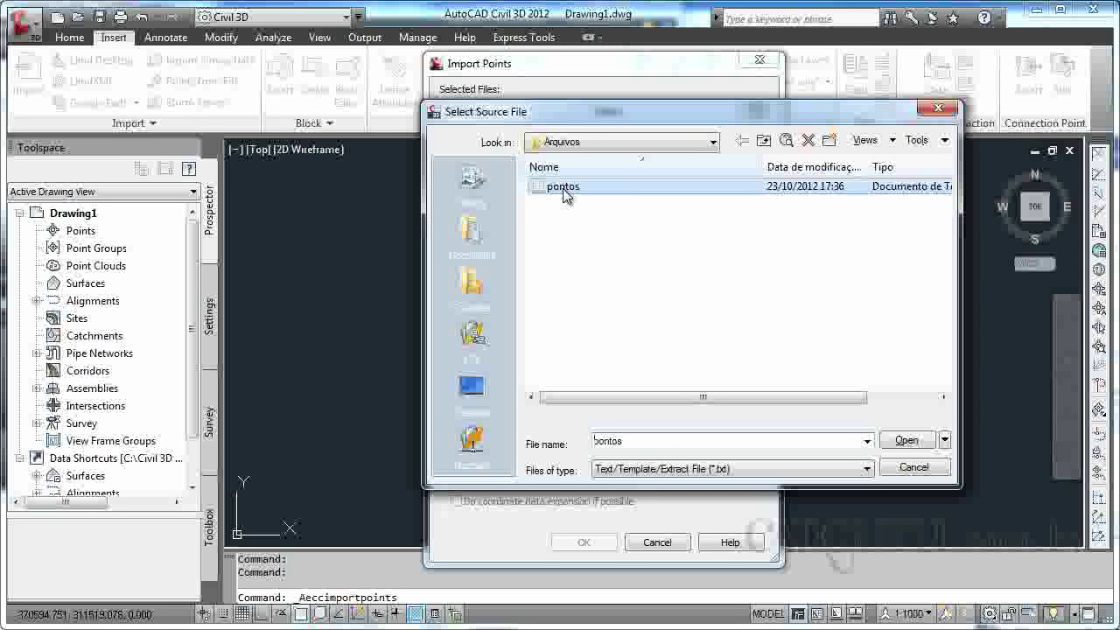
left_click(907, 441)
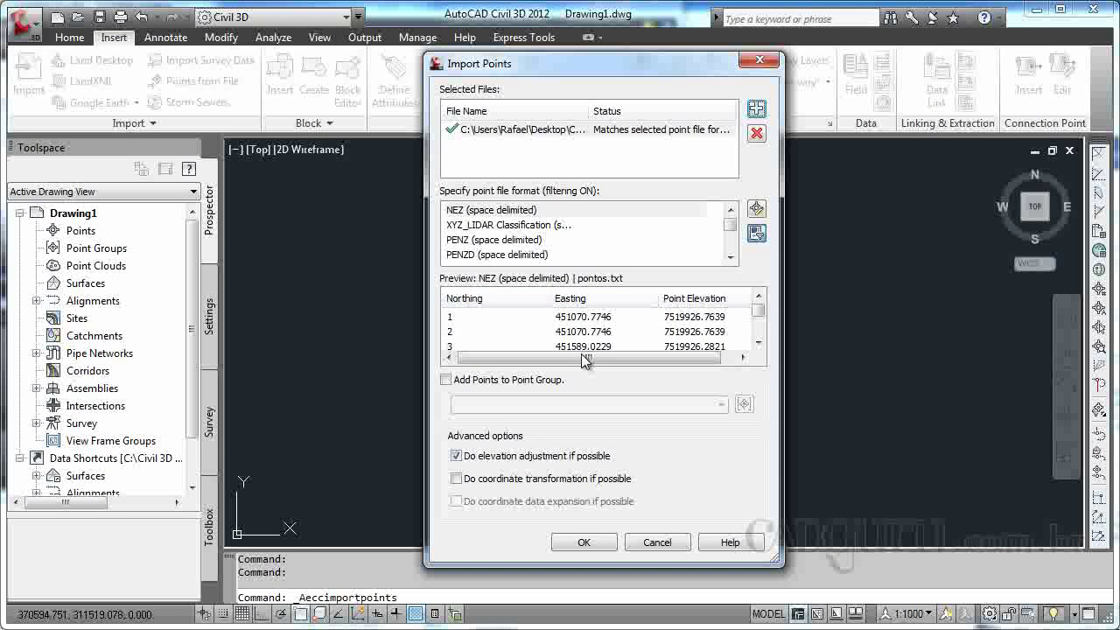
- Import the points using the PENZ (space delimited) format and zoom to the drawing's extents
left_click_drag(625, 359, 639, 361)
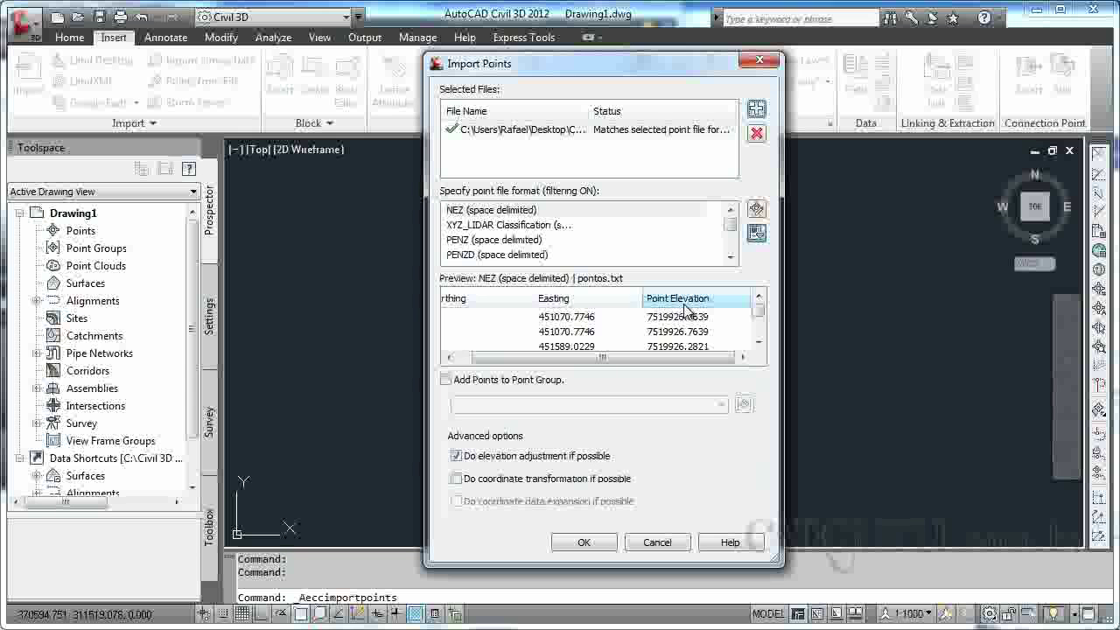
left_click_drag(553, 358, 537, 358)
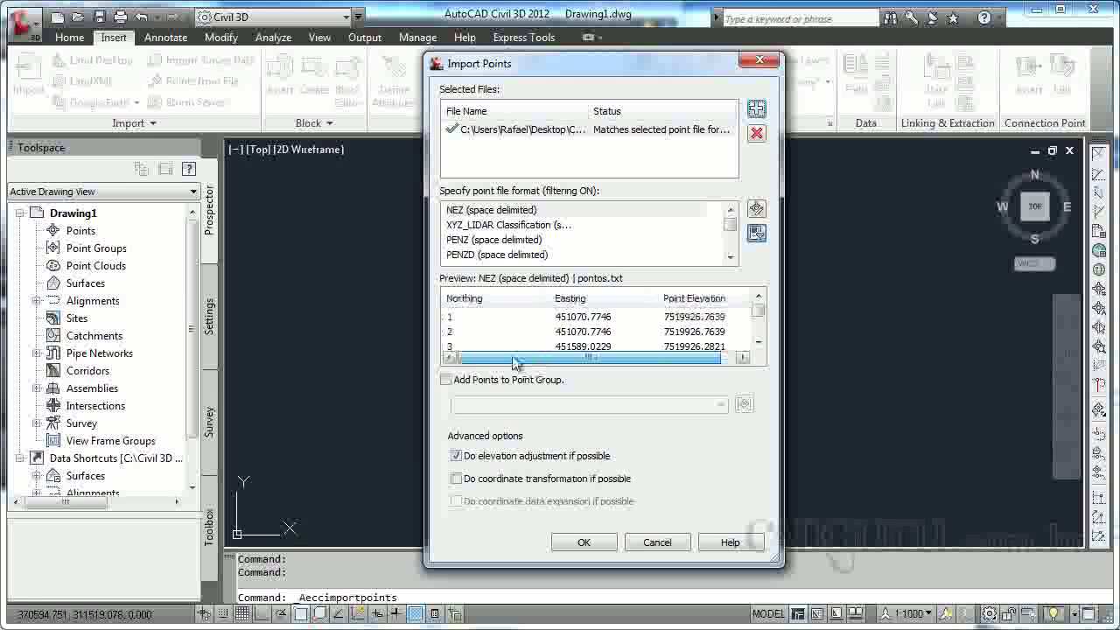
left_click(470, 243)
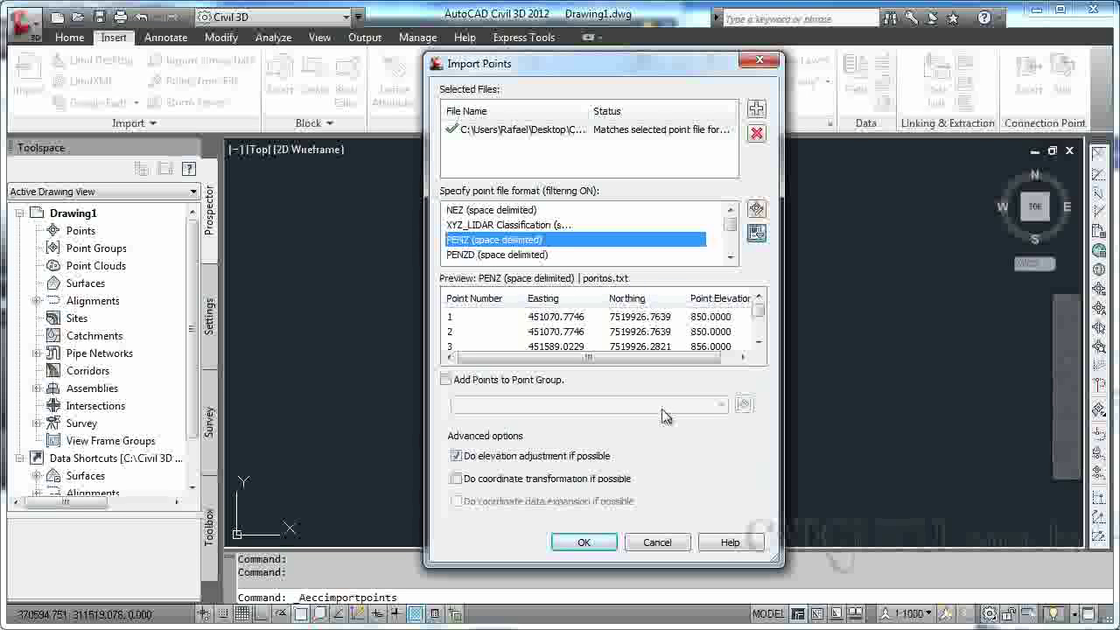
left_click(583, 543)
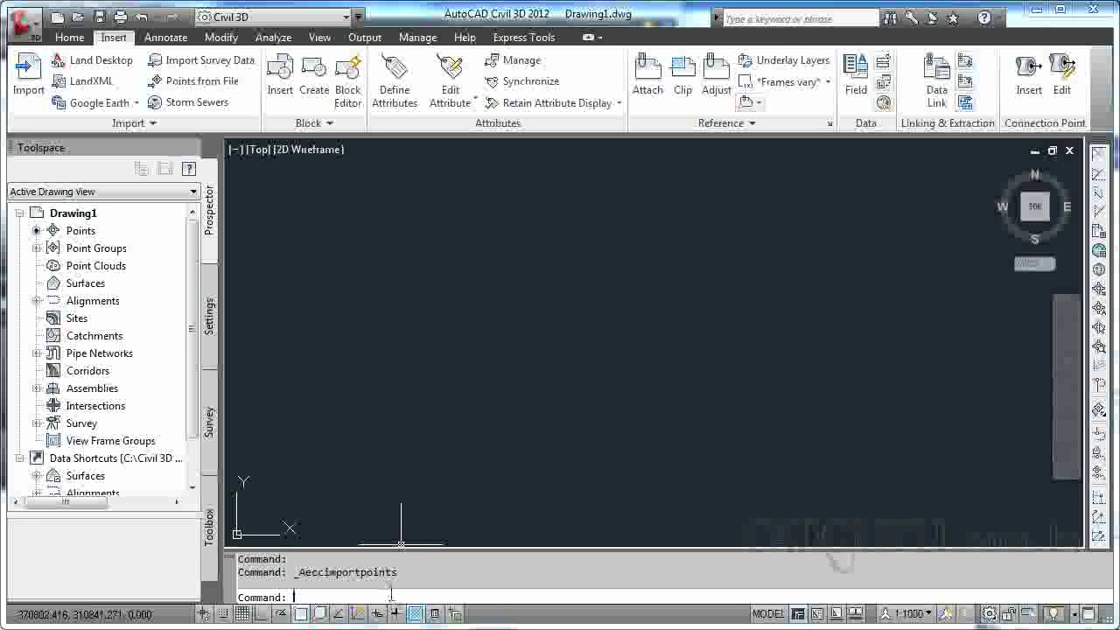
type("z")
key("Return")
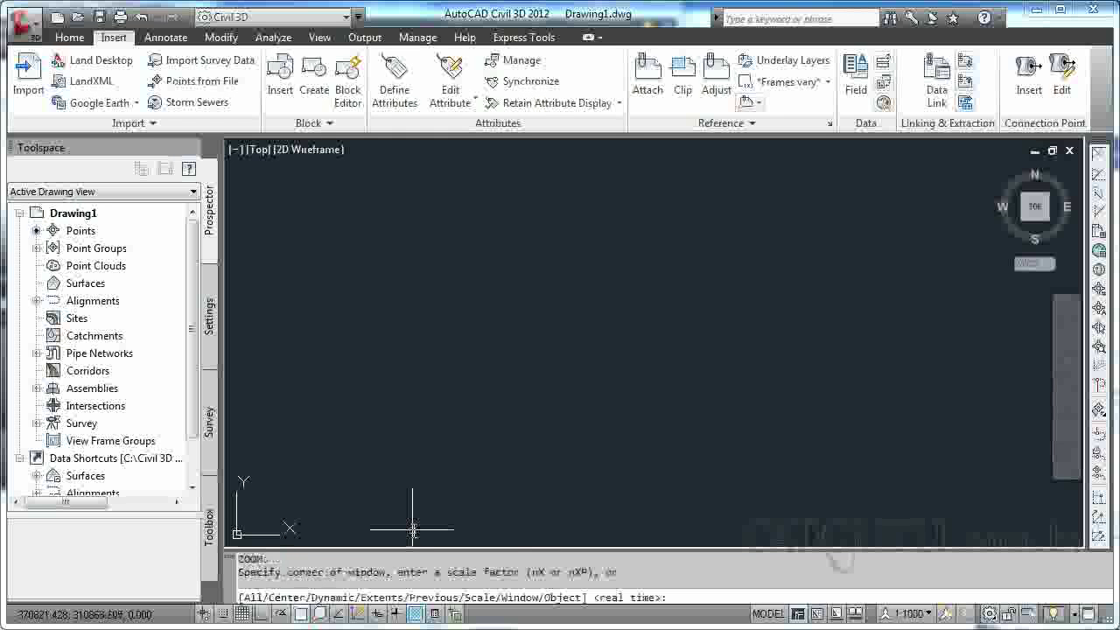
key("Return")
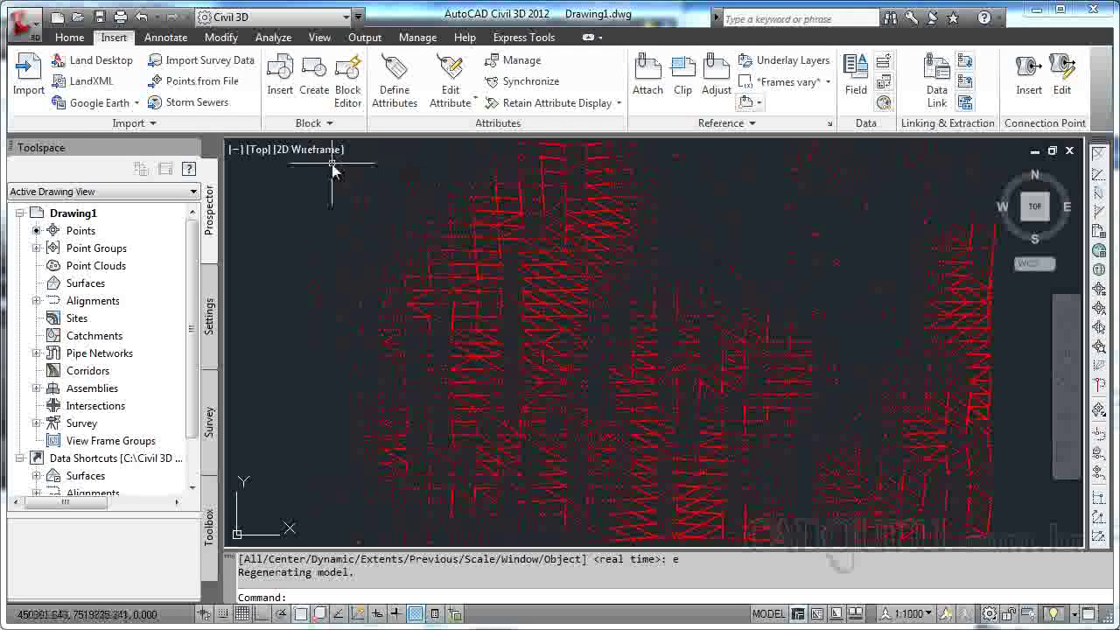
right_click(81, 285)
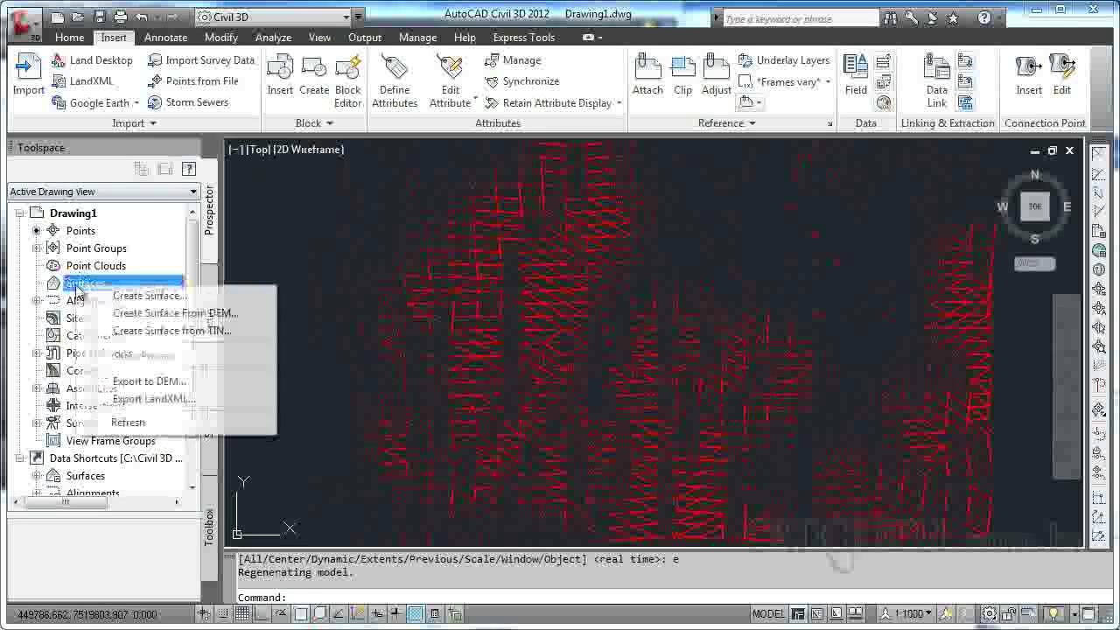
left_click(271, 229)
left_click(231, 176)
- Start creating a TIN surface on the C-TOPO layer and name it Terreno
left_click(69, 37)
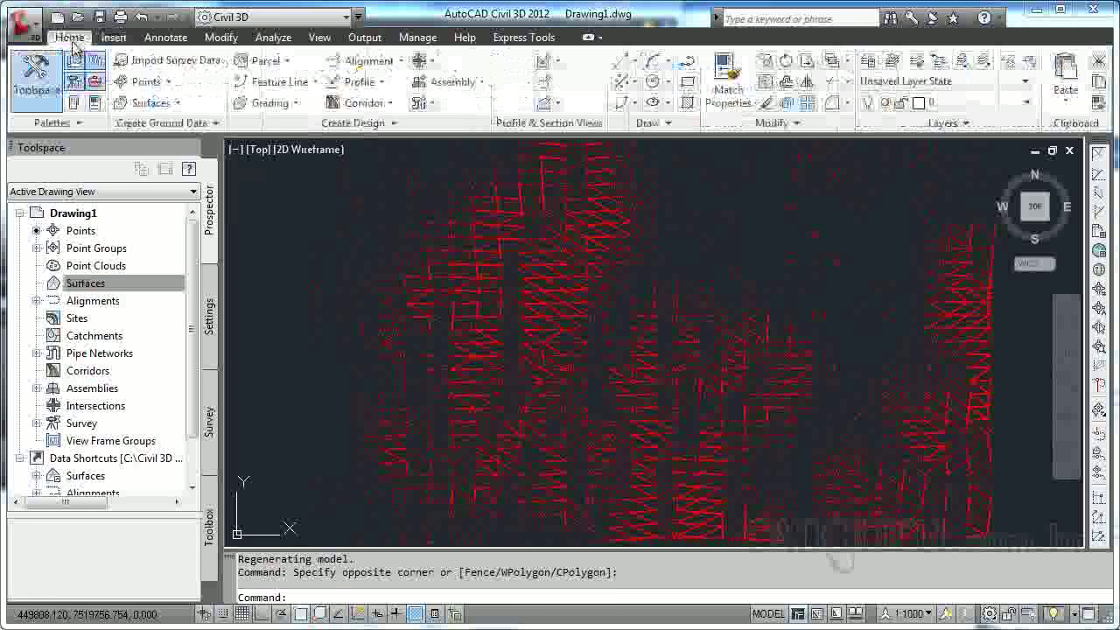
left_click(175, 103)
left_click(187, 131)
left_click_drag(809, 268, 755, 183)
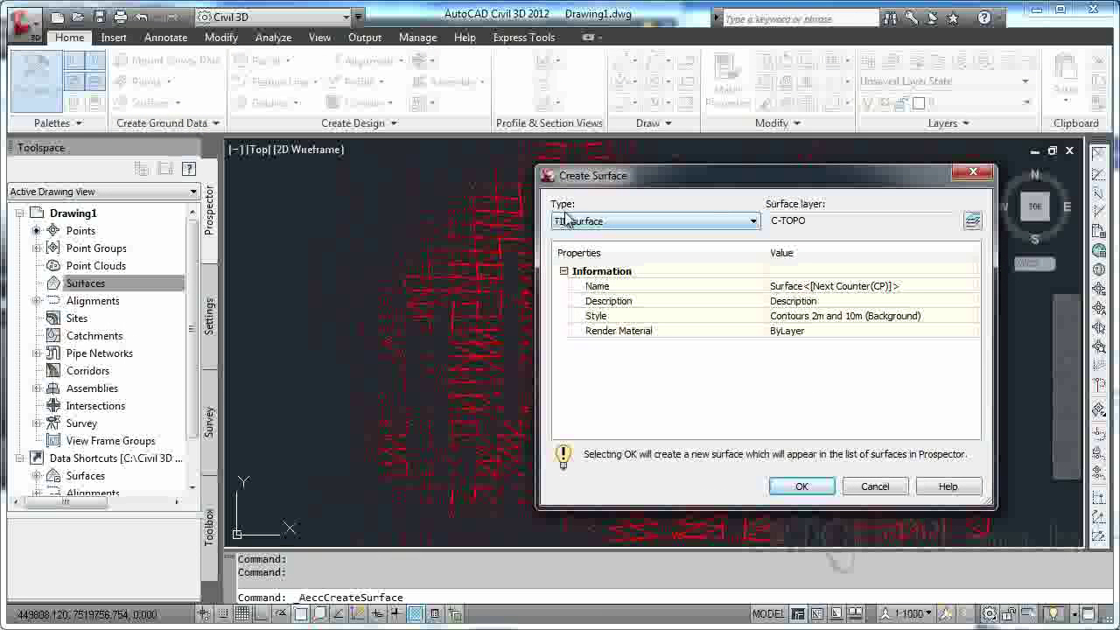
left_click(856, 285)
type("terre")
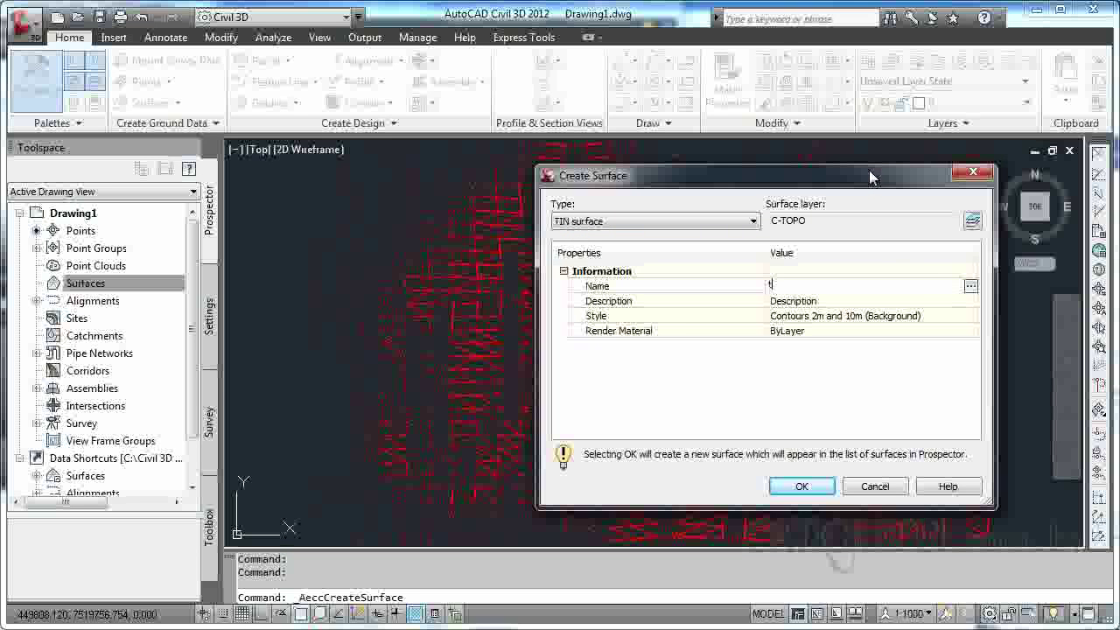
key("BackSpace")
key("BackSpace")
key("BackSpace")
key("BackSpace")
key("BackSpace")
type("Terreno")
key("Return")
- Set the surface's description to "Superfície gerada a partir de arquivo de pontos"
left_click(794, 303)
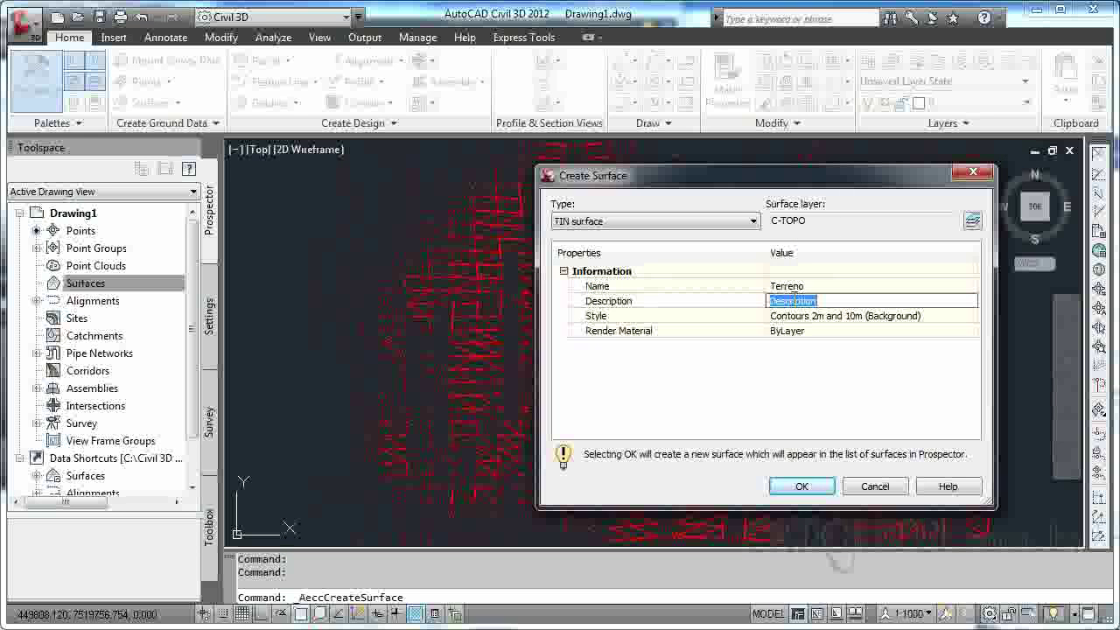
type("Superficie gerada")
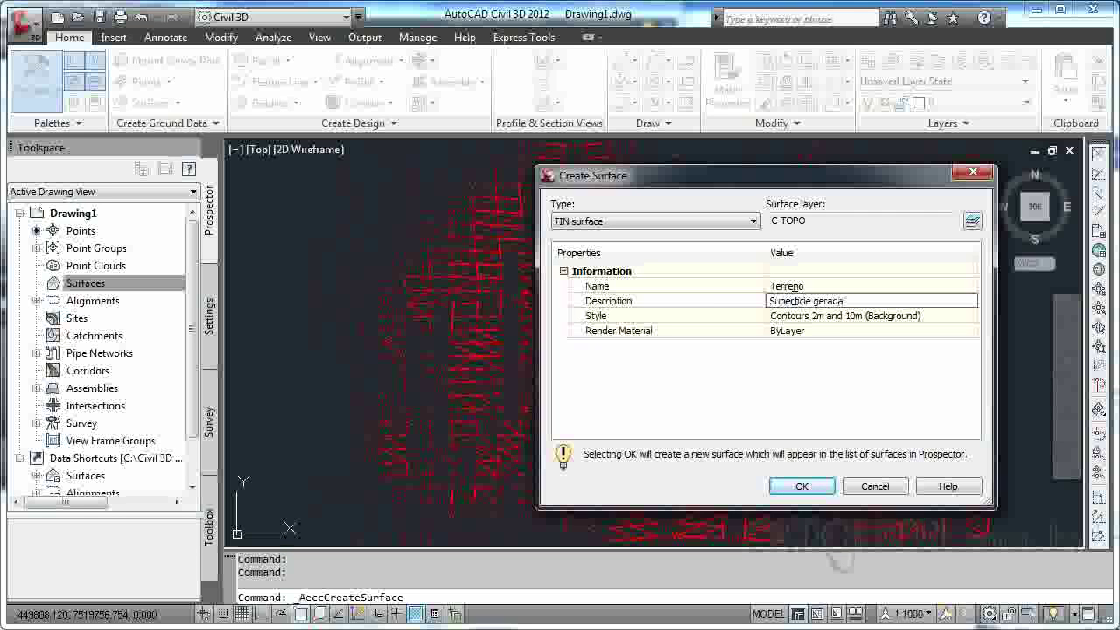
type(" a partir de s")
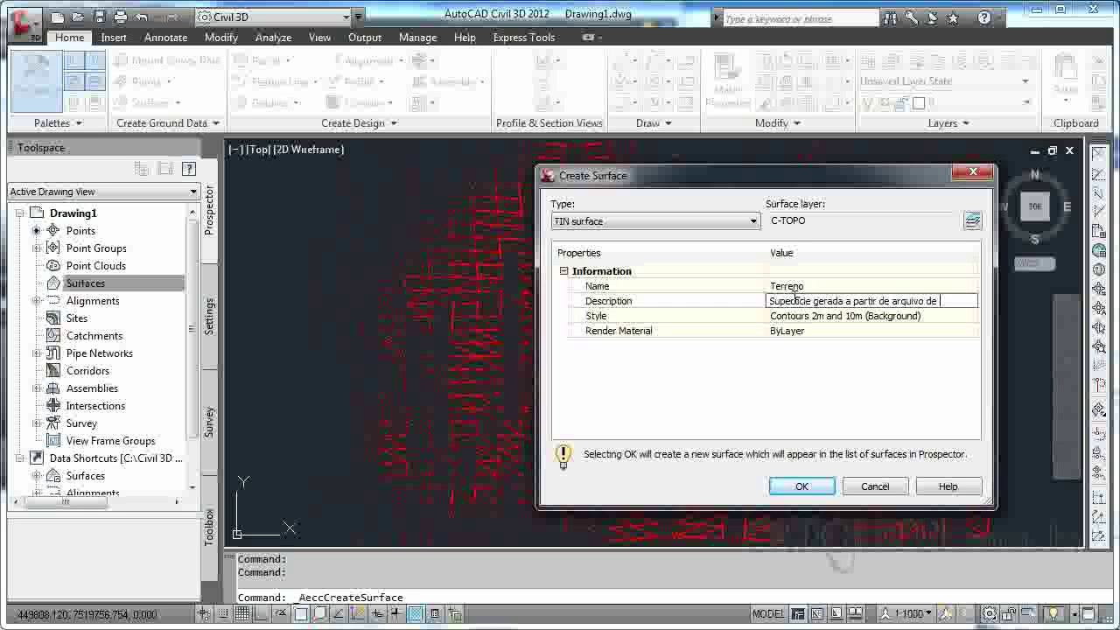
type("os")
key("Return")
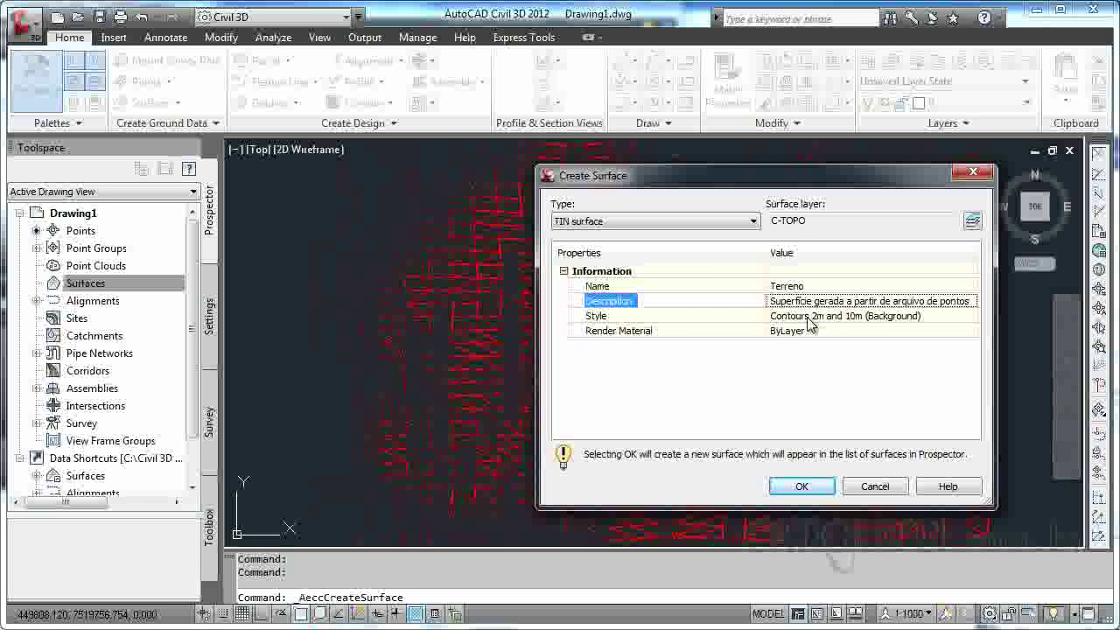
- Set the surface style to Elevation Banding (2D) and create the surface
left_click(833, 317)
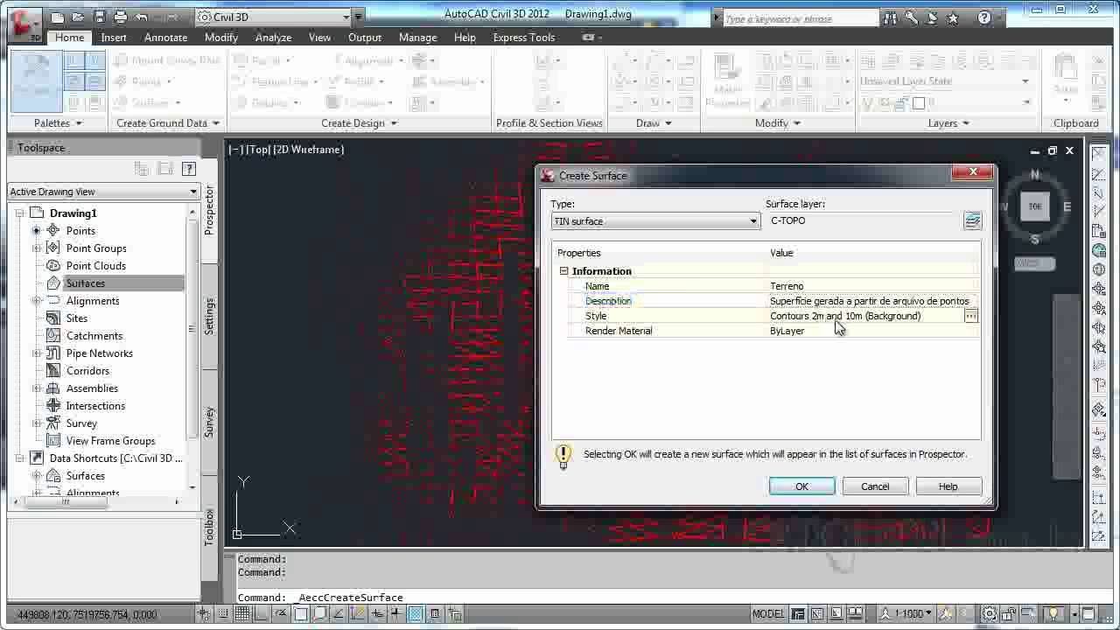
left_click(970, 317)
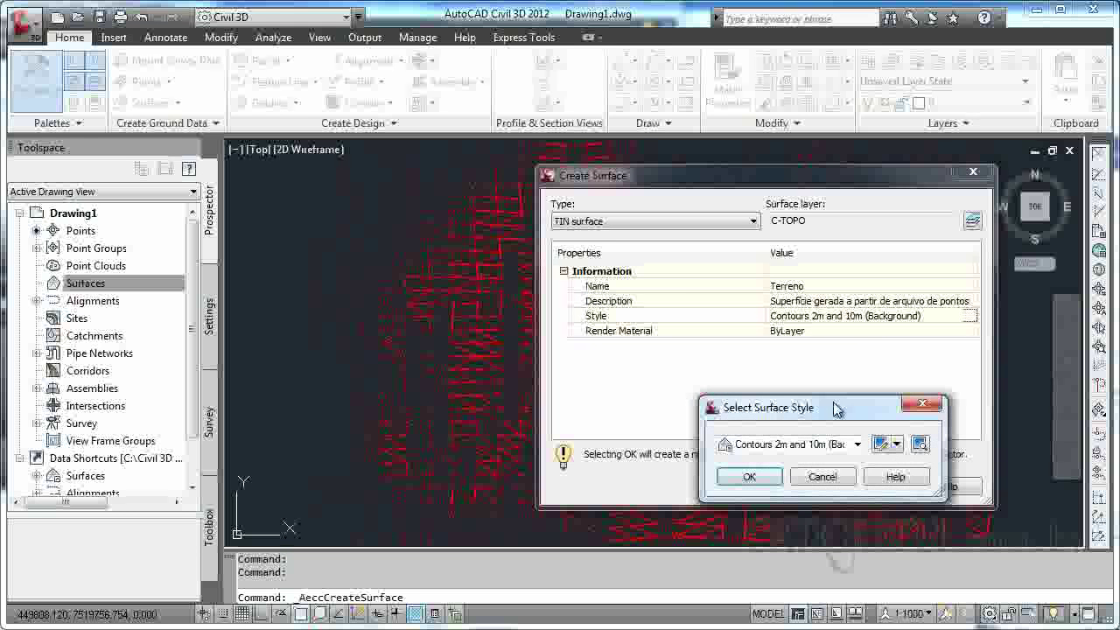
left_click_drag(832, 411, 769, 284)
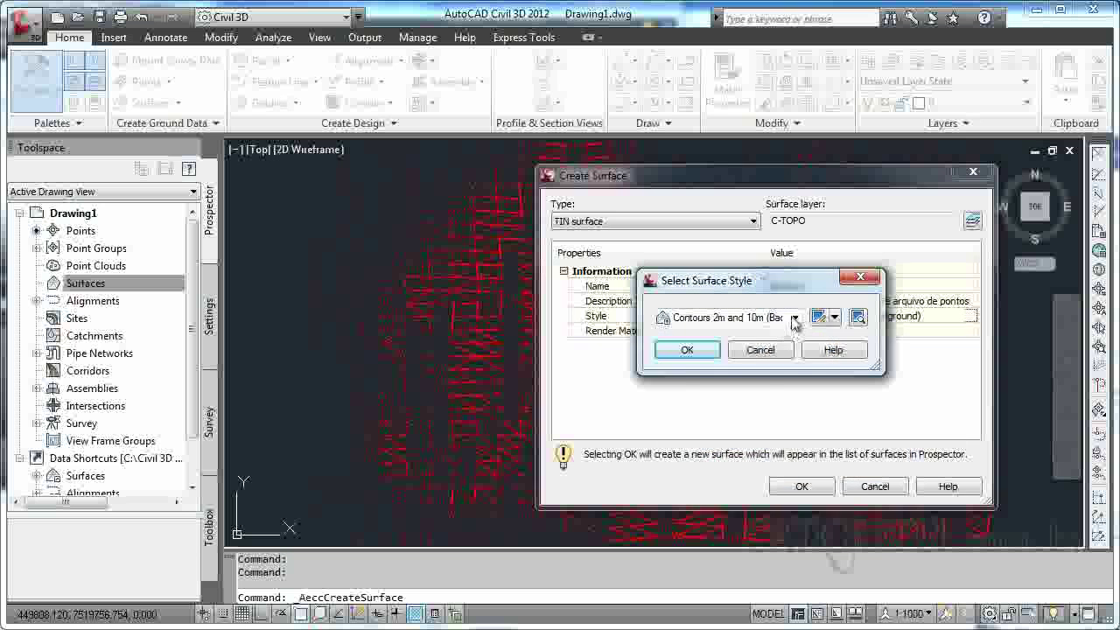
left_click(794, 316)
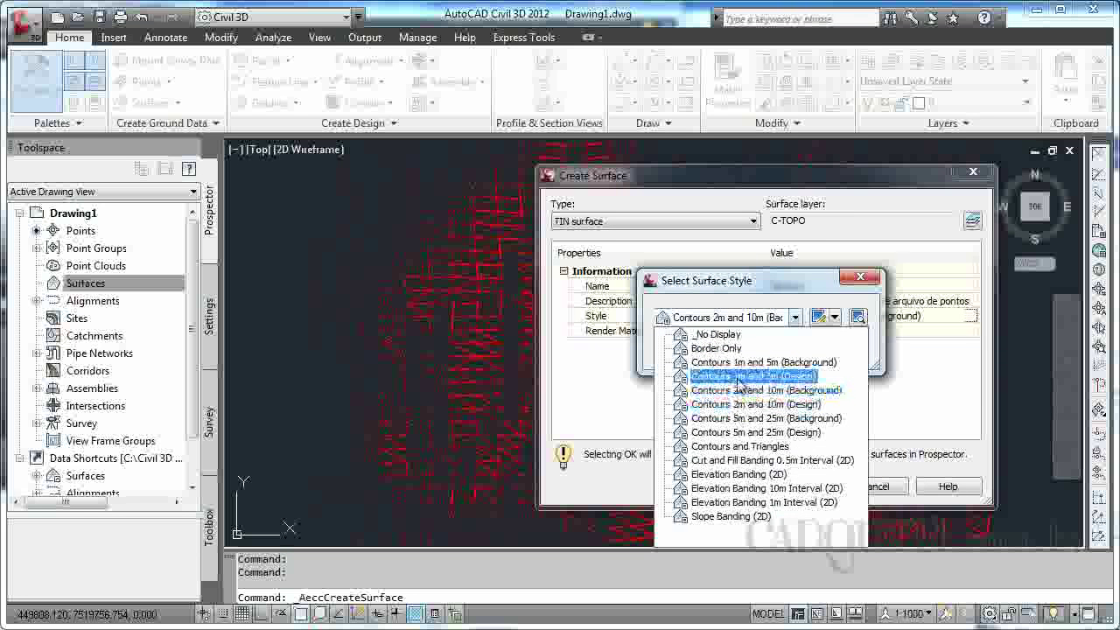
left_click(759, 474)
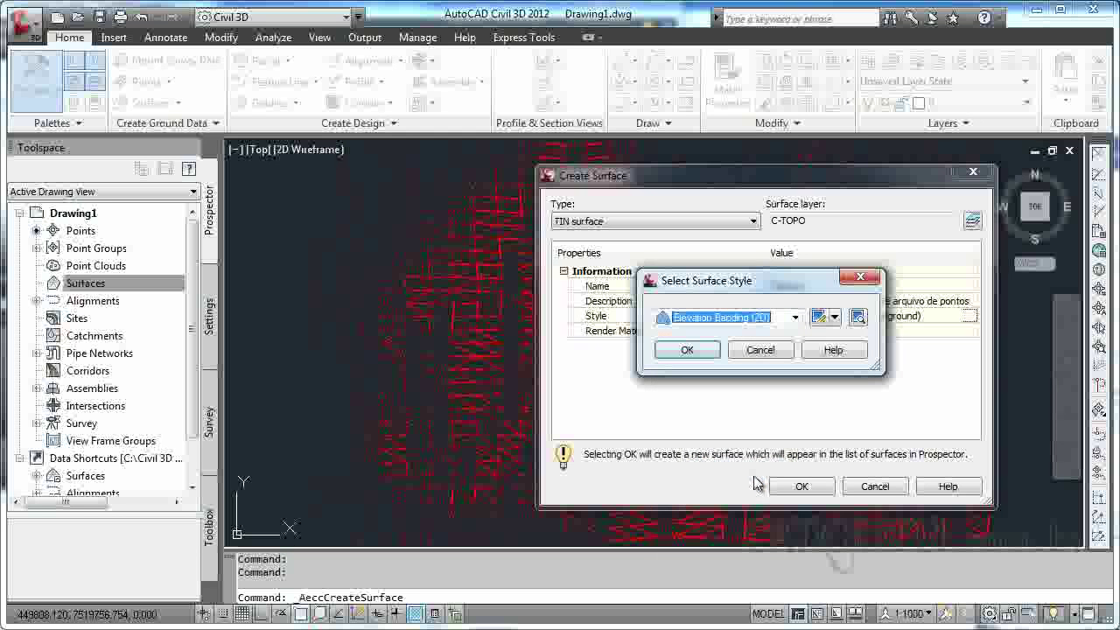
left_click(687, 349)
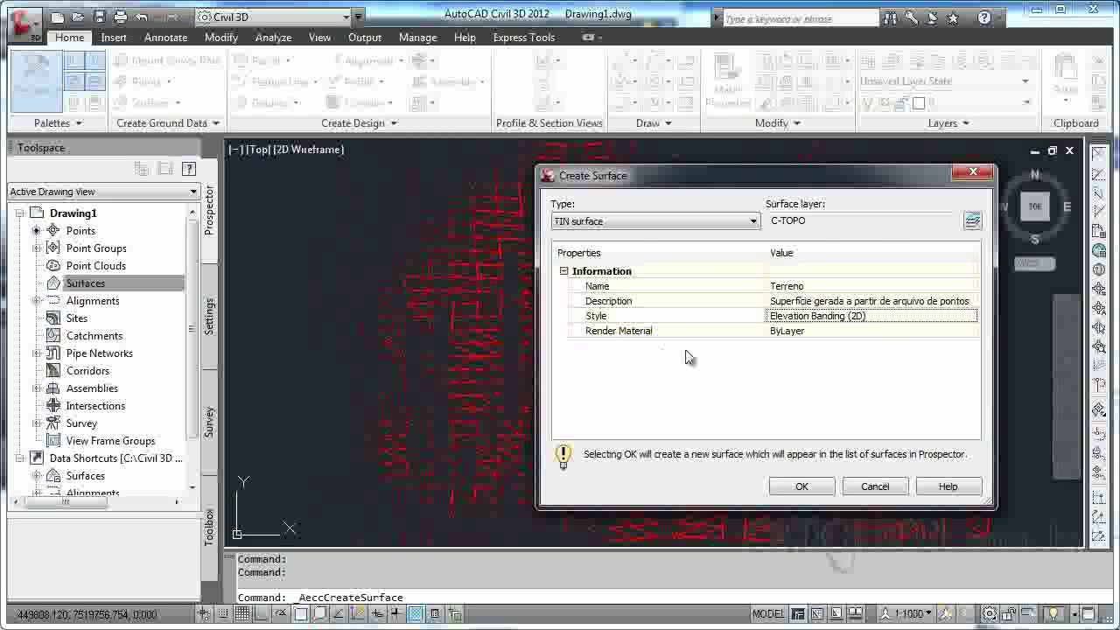
left_click(797, 486)
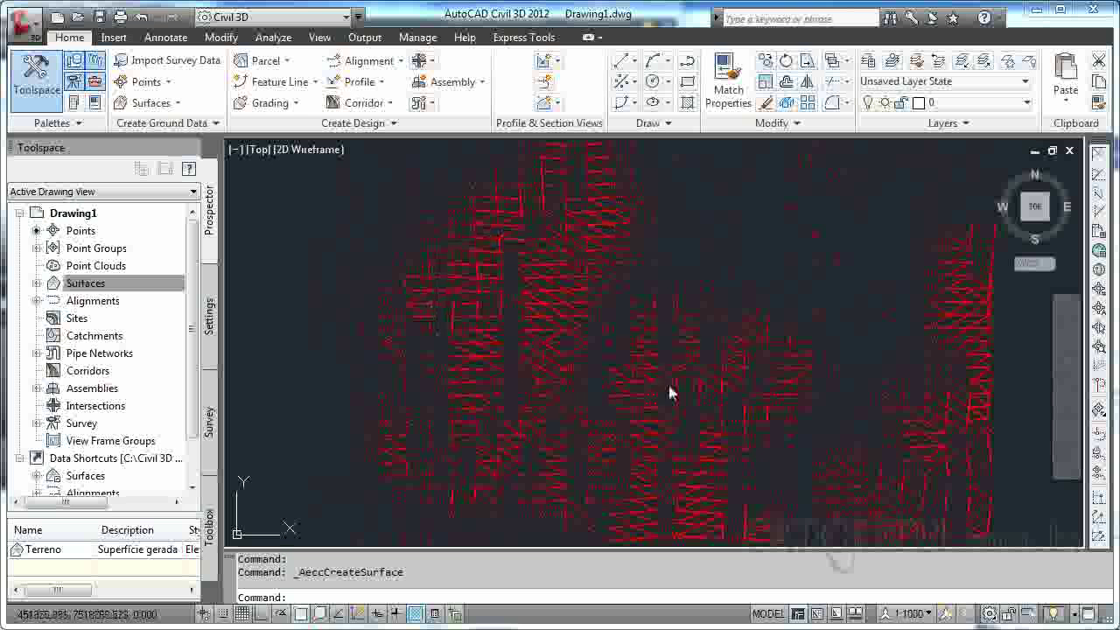
- Add the _All Points point group to the definition of the Terreno surface
mouse_move(639, 363)
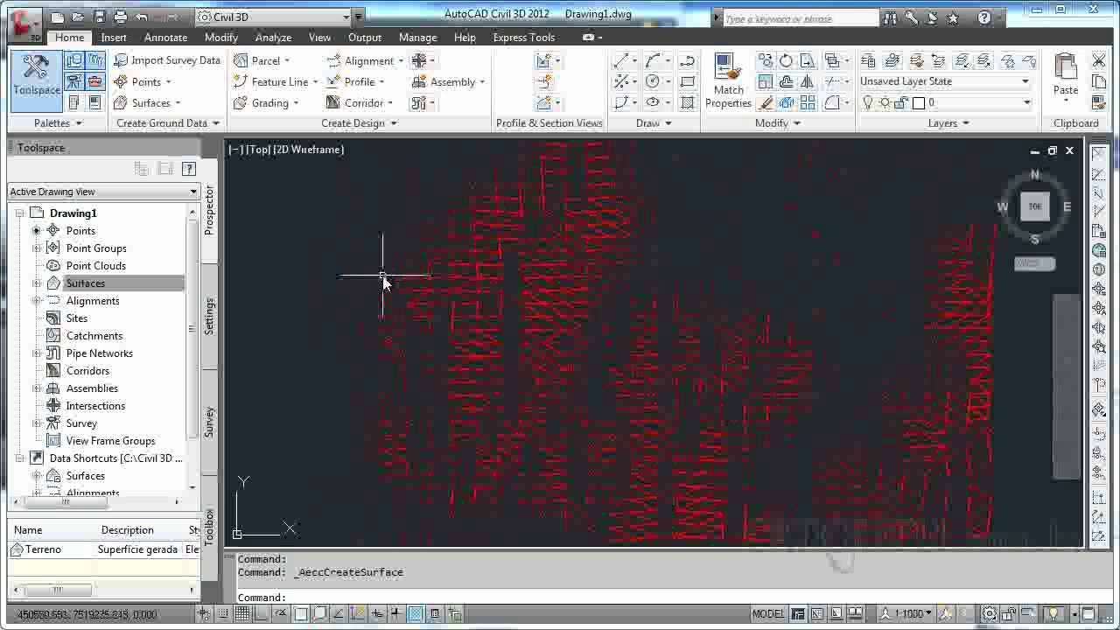
left_click(97, 283)
left_click(36, 284)
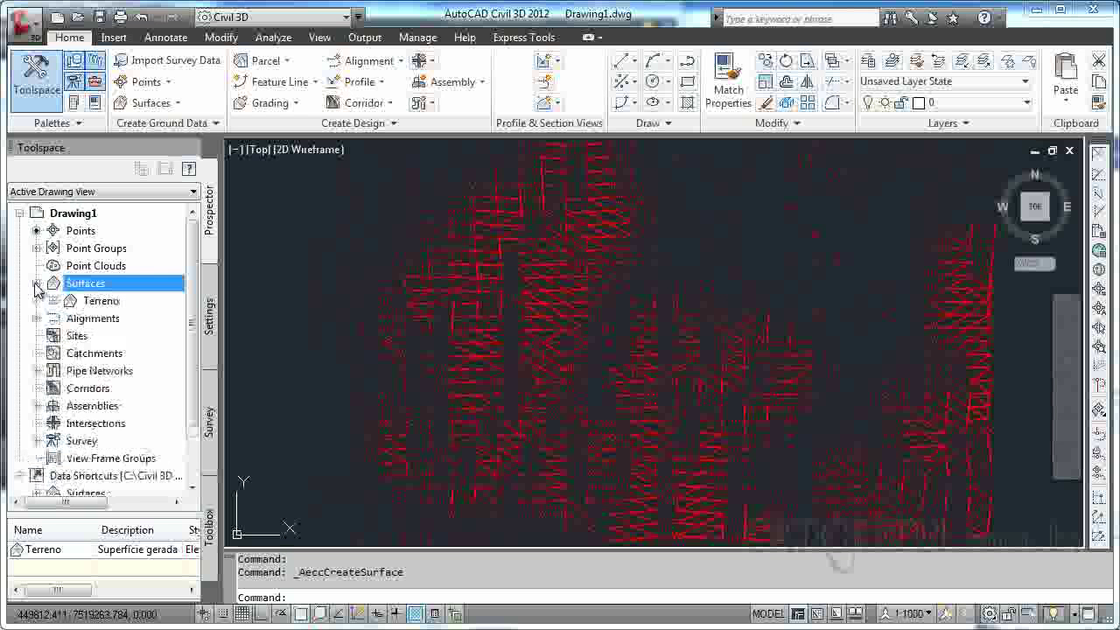
left_click(54, 301)
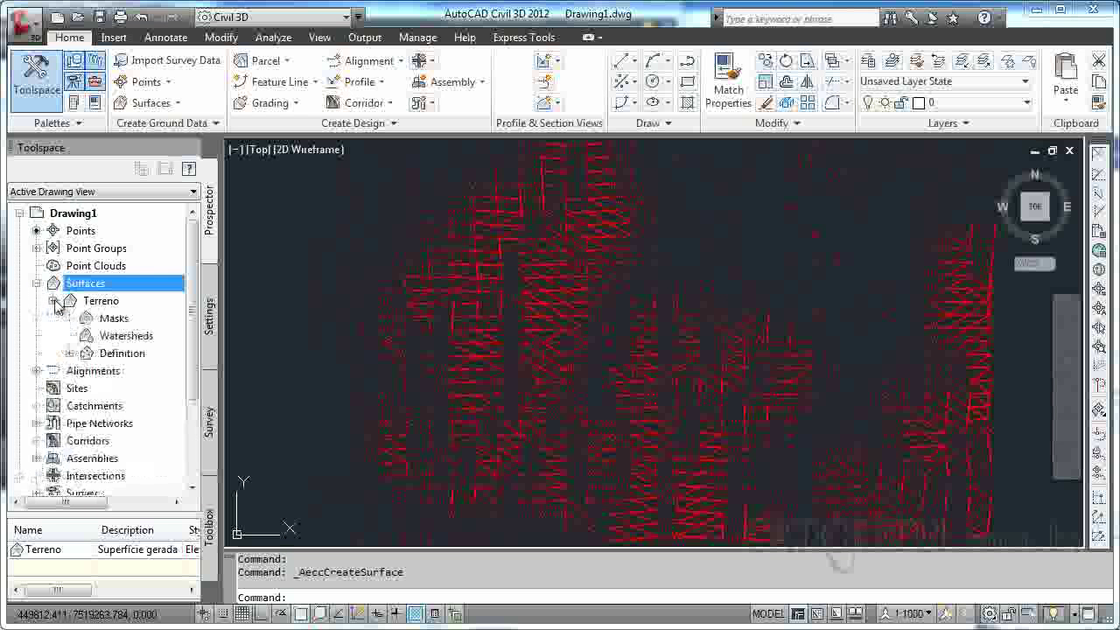
left_click(70, 355)
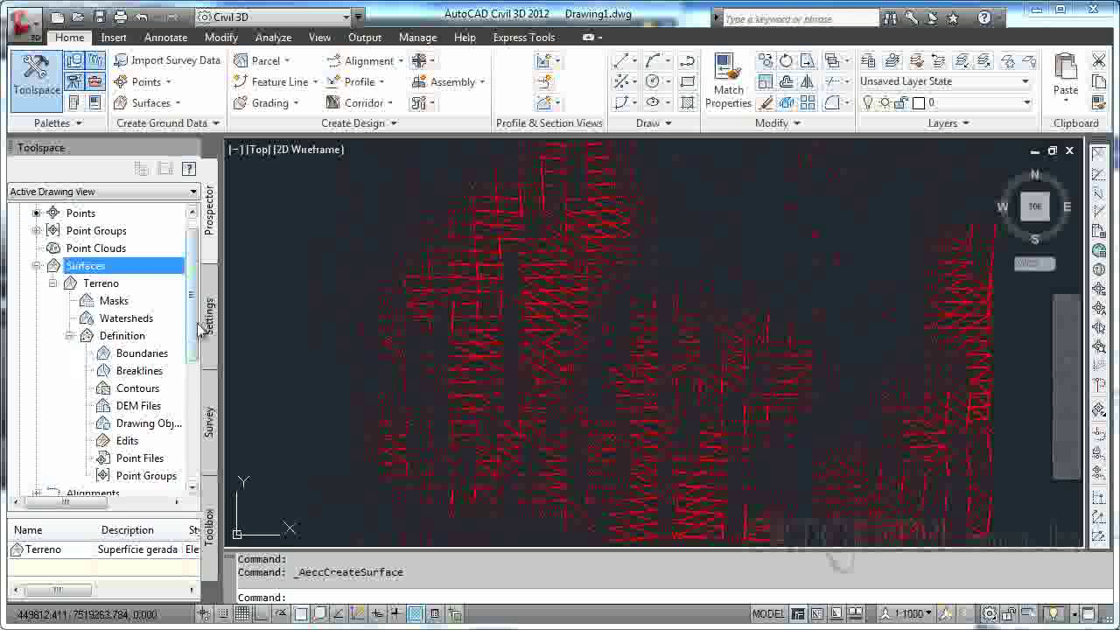
scroll(166, 350, "down", 2)
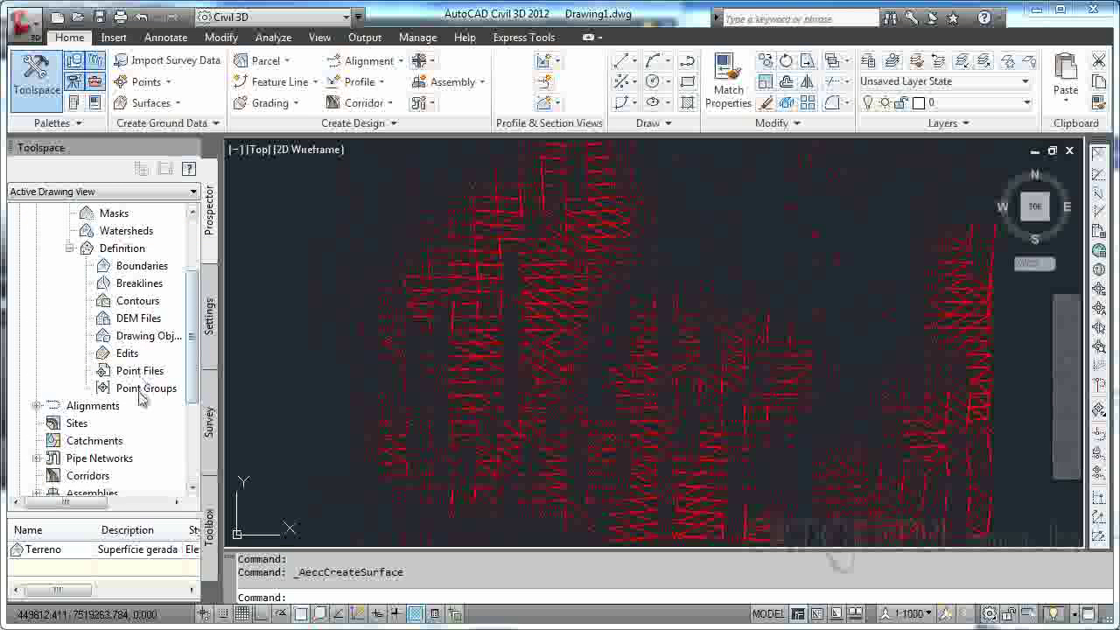
right_click(143, 391)
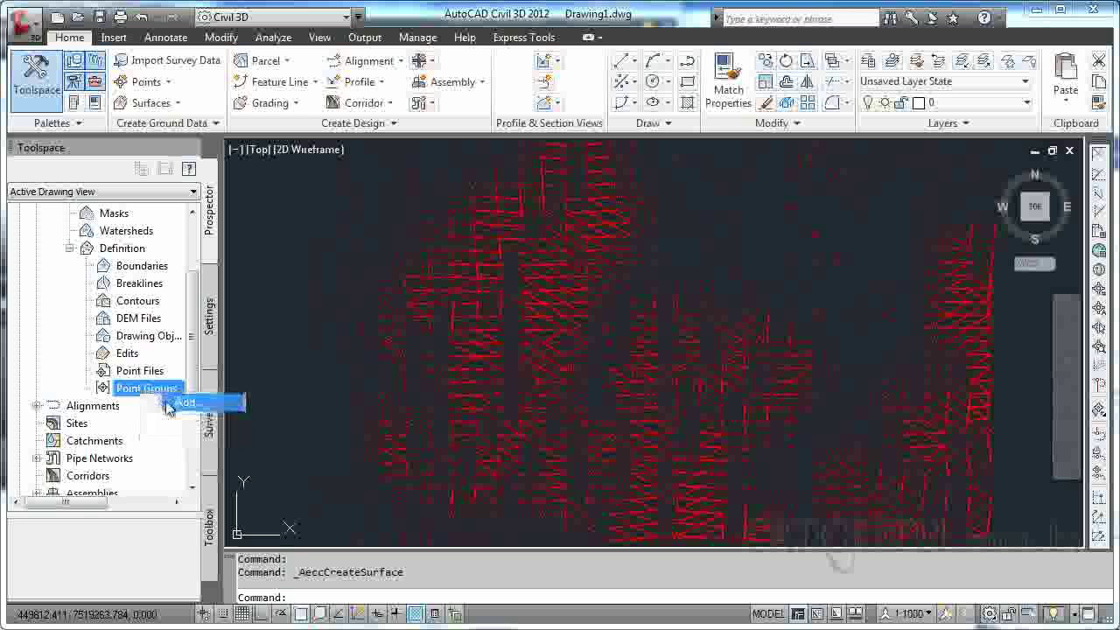
left_click(168, 400)
double_click(709, 425)
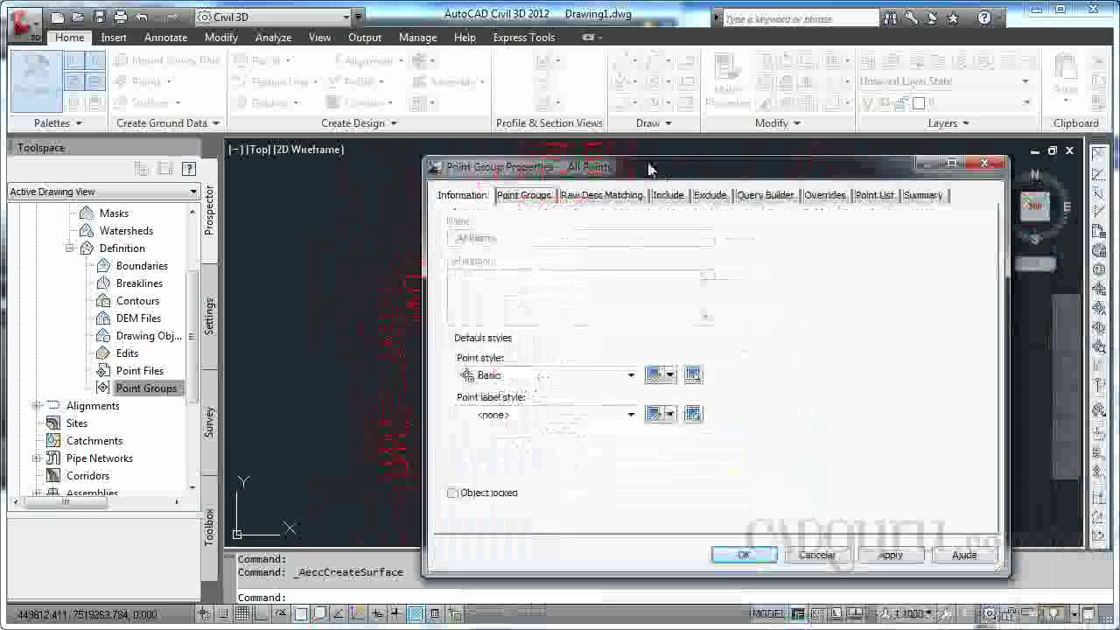
left_click(788, 543)
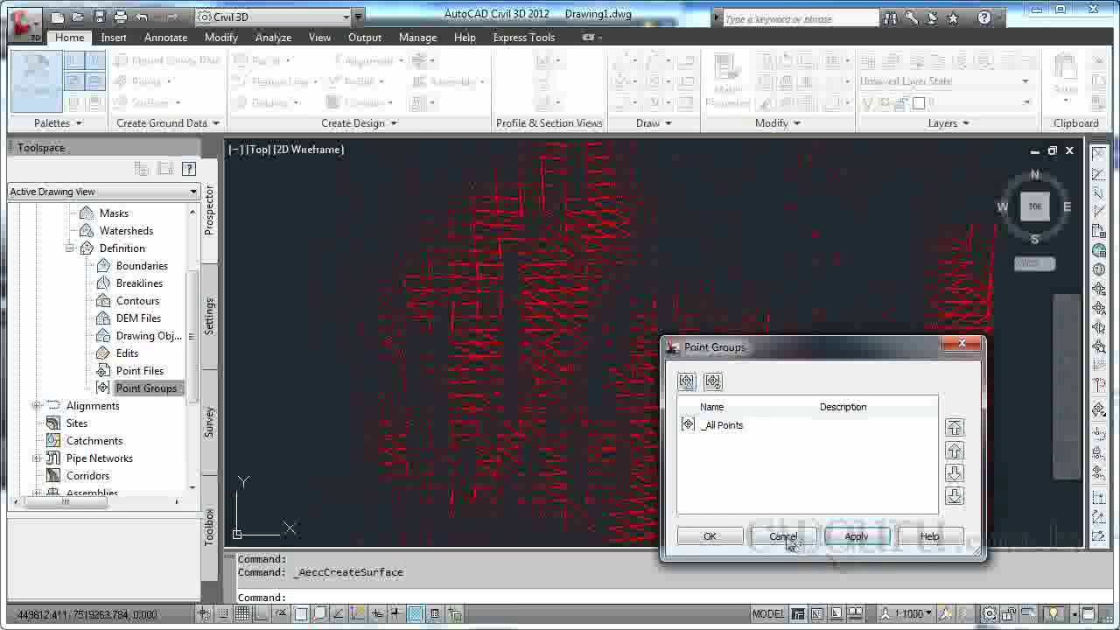
left_click(723, 425)
left_click(710, 536)
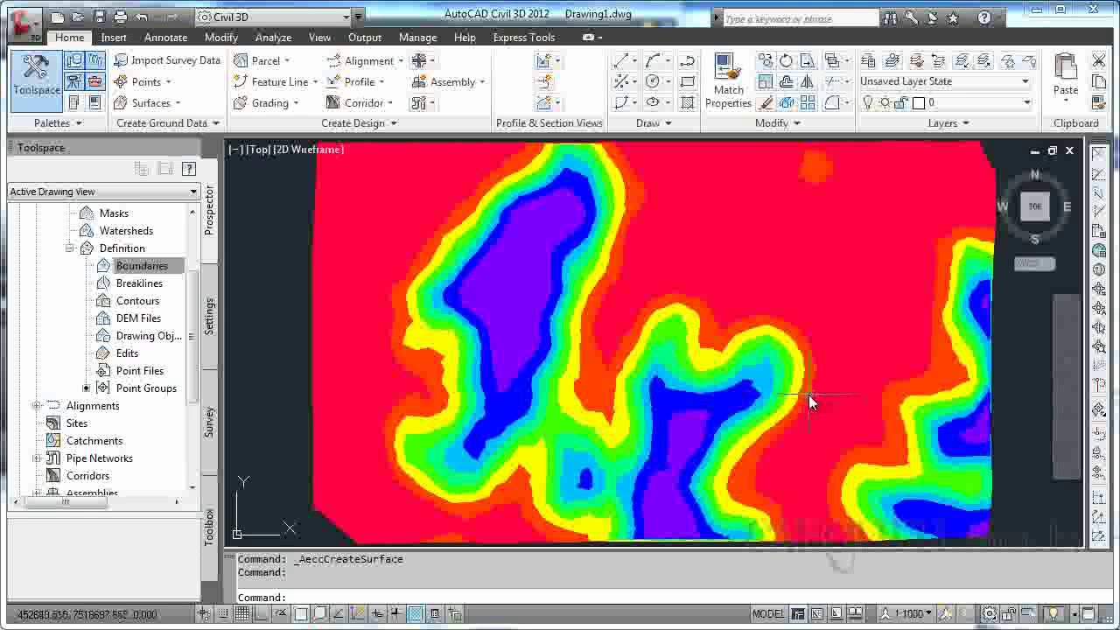
- Set the Terreno surface's style to Contours 2m and 10m (Design)
left_click(185, 286)
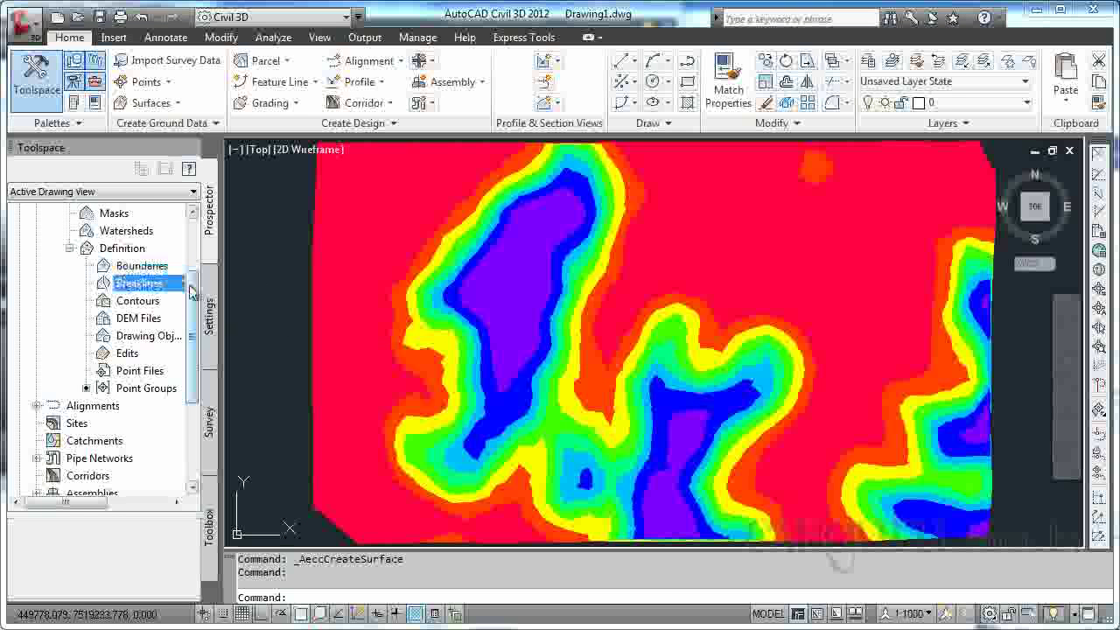
scroll(140, 333, "up", 3)
right_click(90, 284)
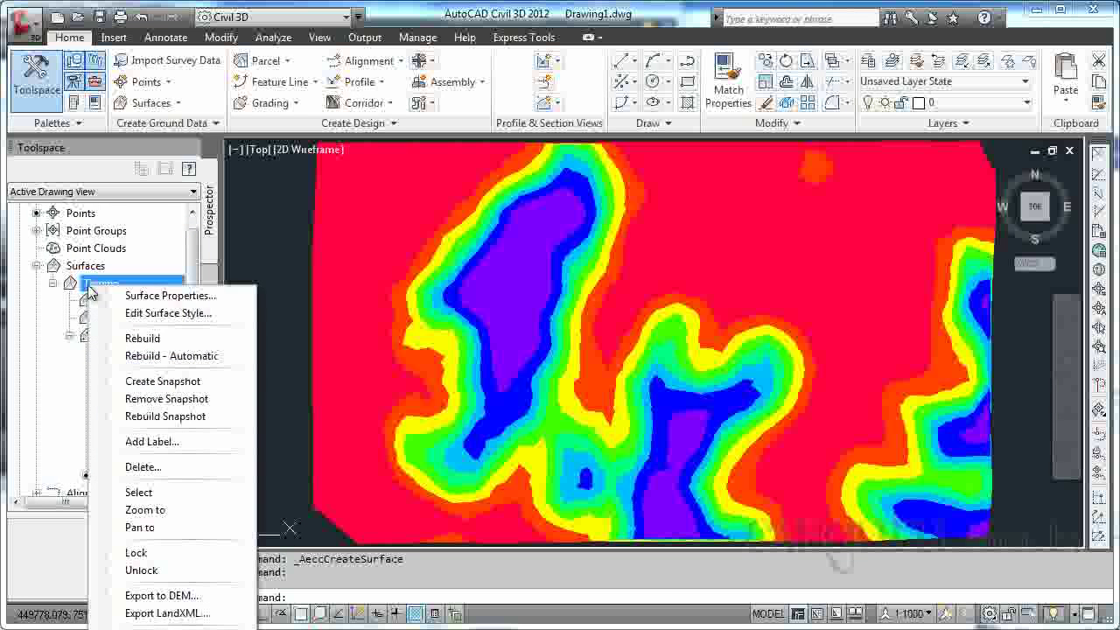
left_click(161, 300)
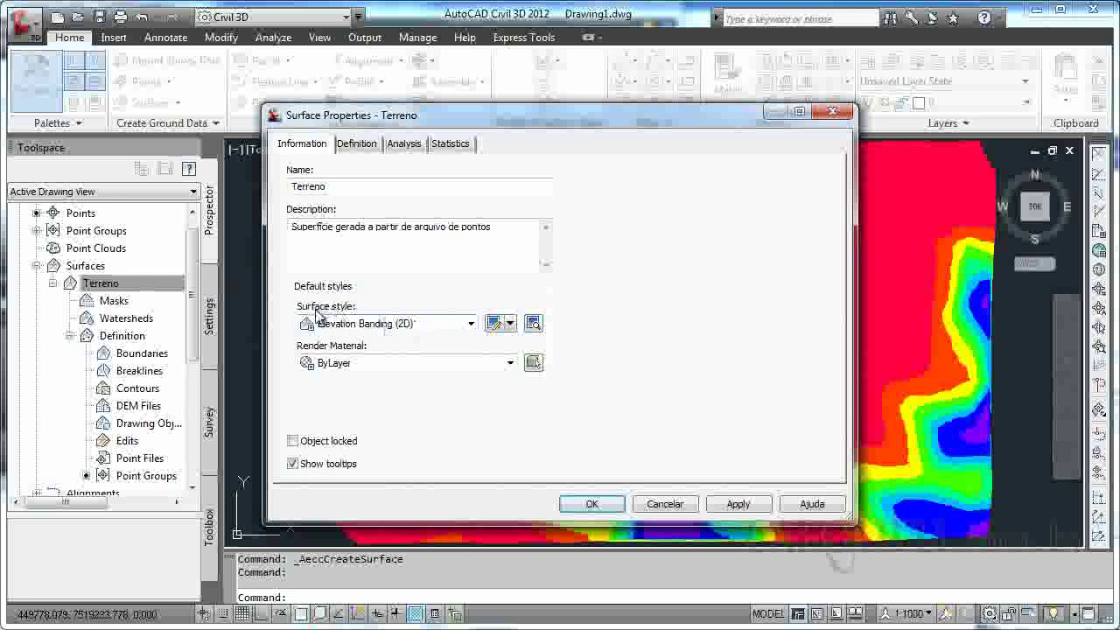
left_click(470, 323)
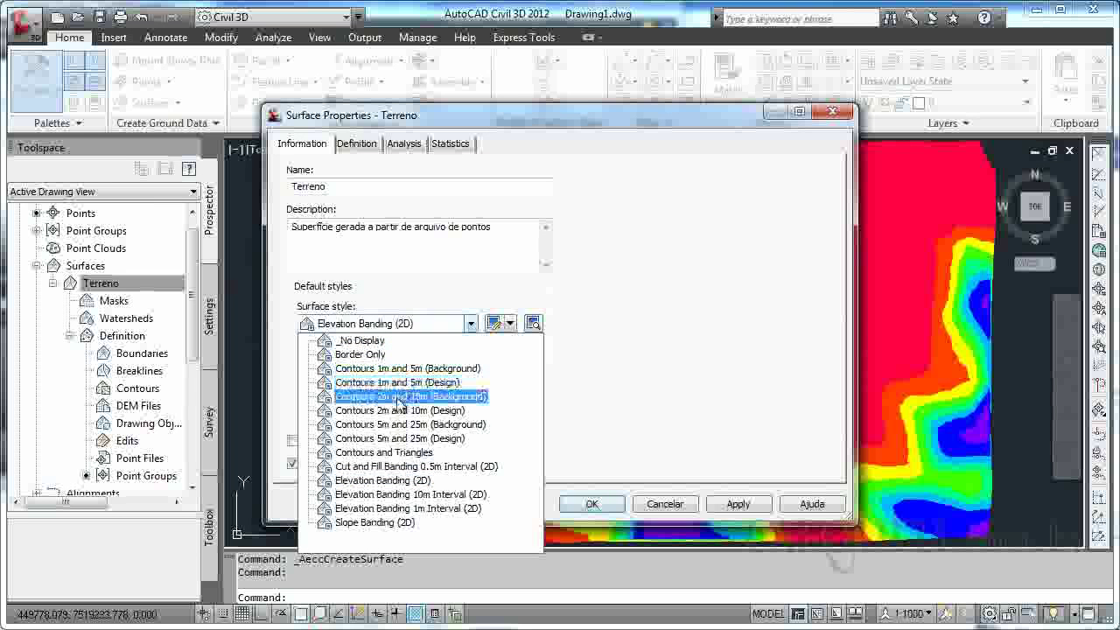
left_click(459, 411)
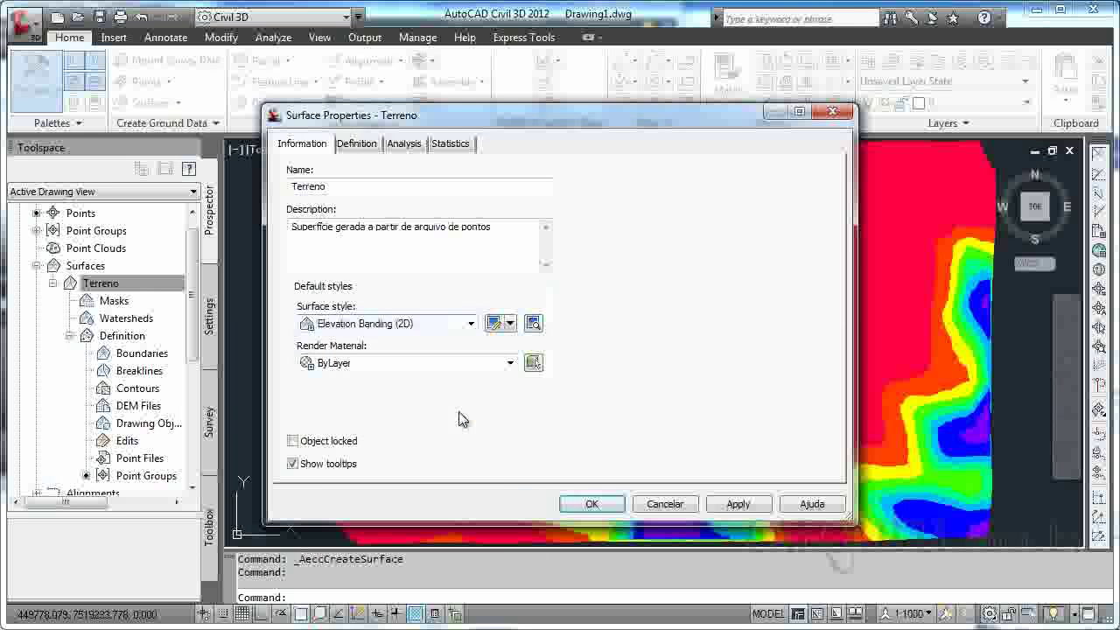
left_click(590, 502)
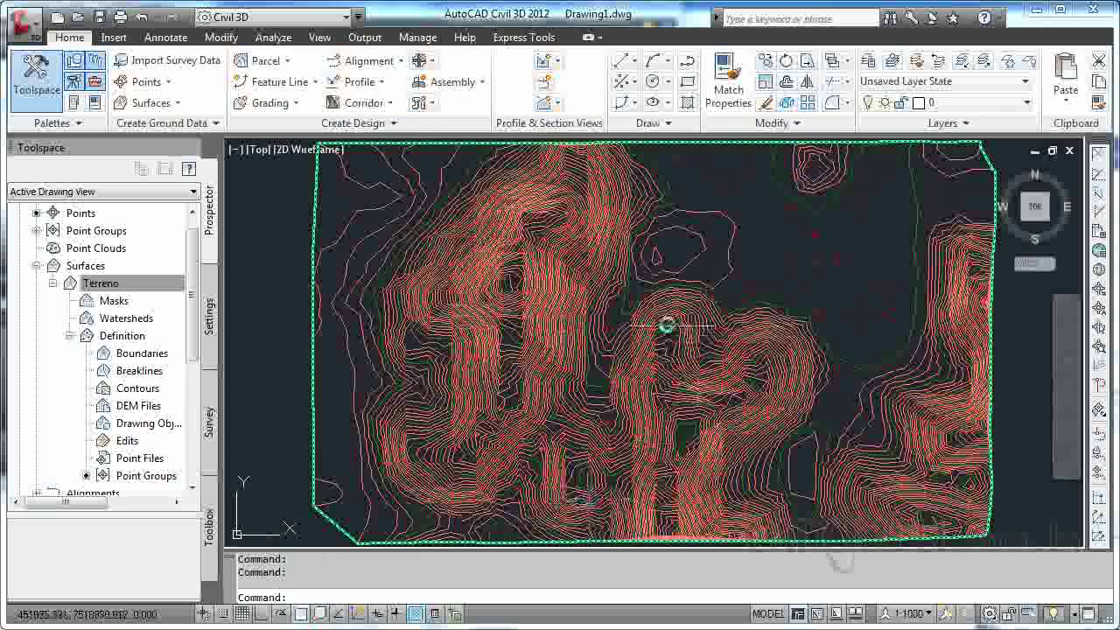
- Select one COGO point, extend the selection to all similar points, and erase them from the drawing
scroll(588, 341, "up", 4)
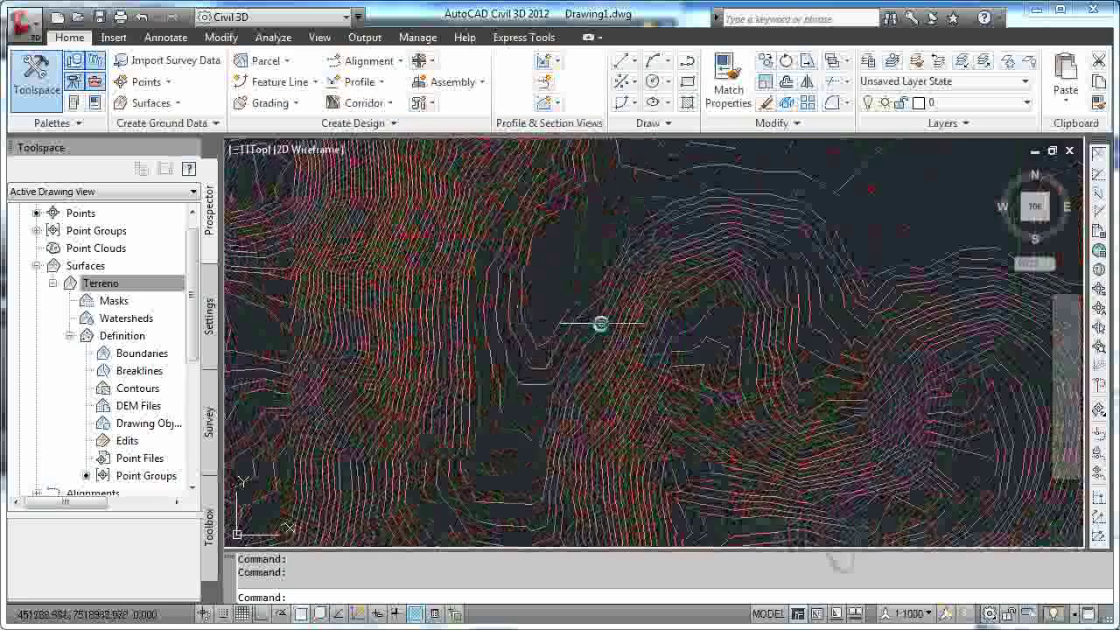
scroll(645, 332, "down", 5)
scroll(726, 333, "up", 1)
scroll(770, 302, "up", 4)
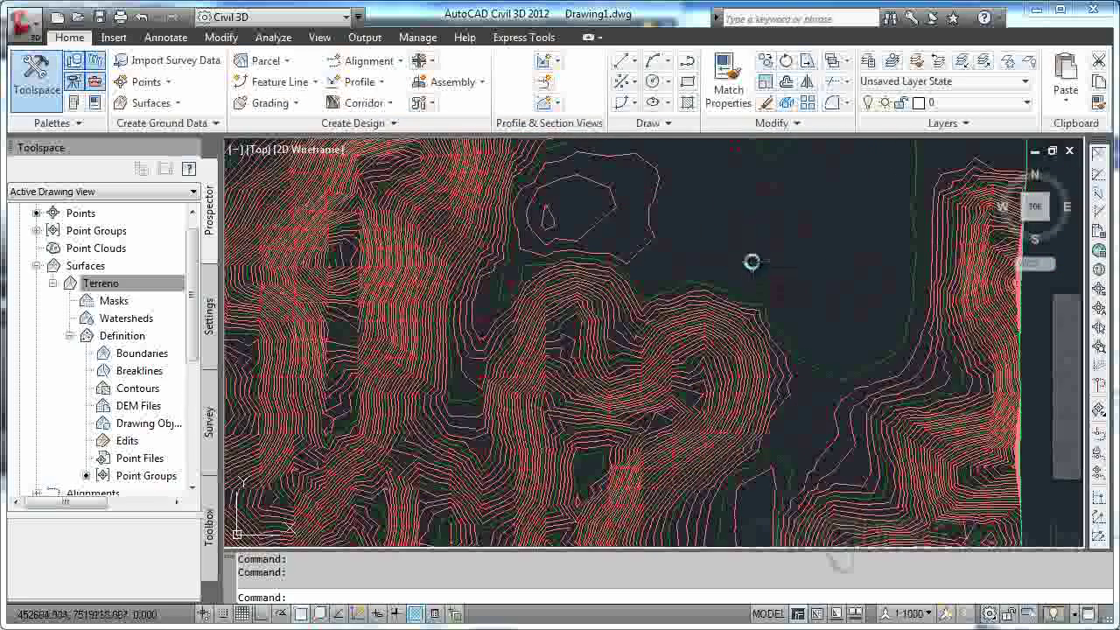
left_click(749, 251)
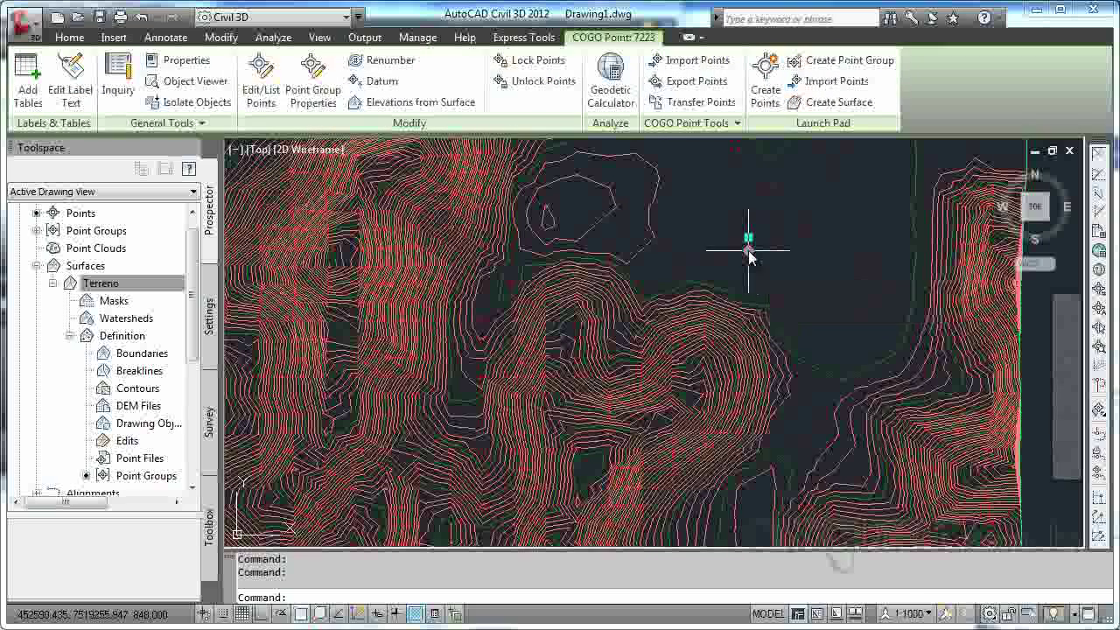
right_click(748, 248)
left_click(807, 573)
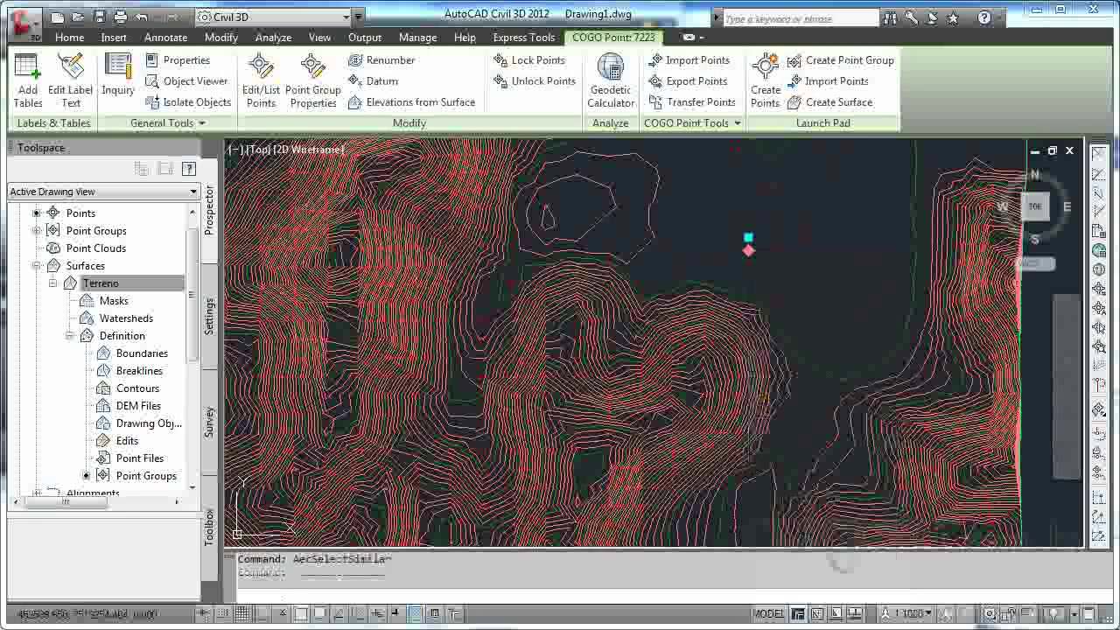
key("Escape")
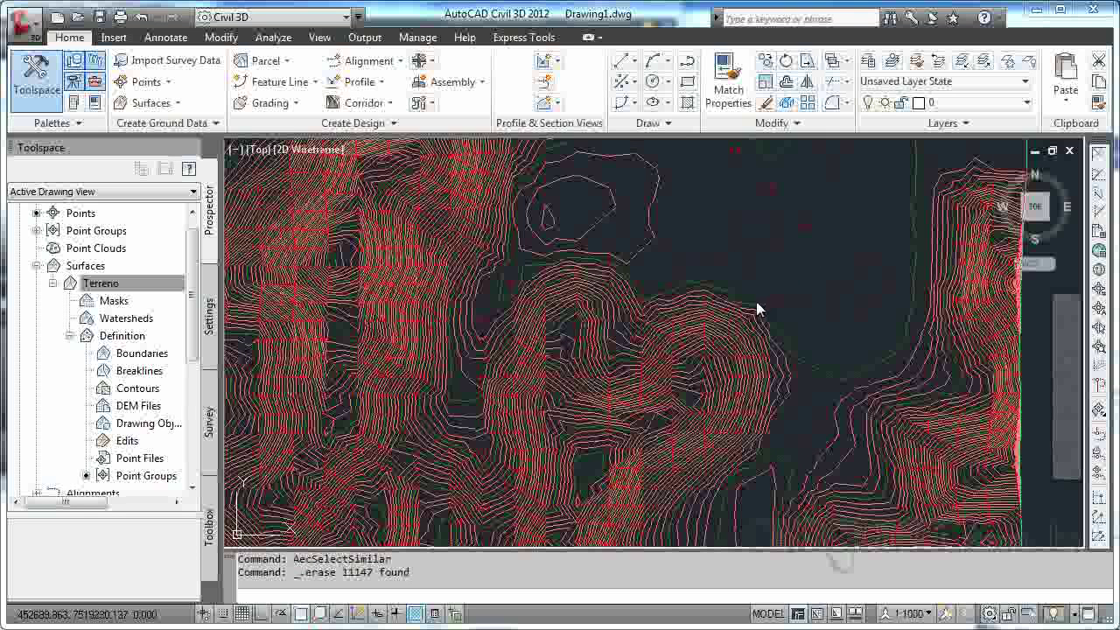
- Delete the Terreno surface from the drawing
left_click(92, 284)
mouse_move(84, 292)
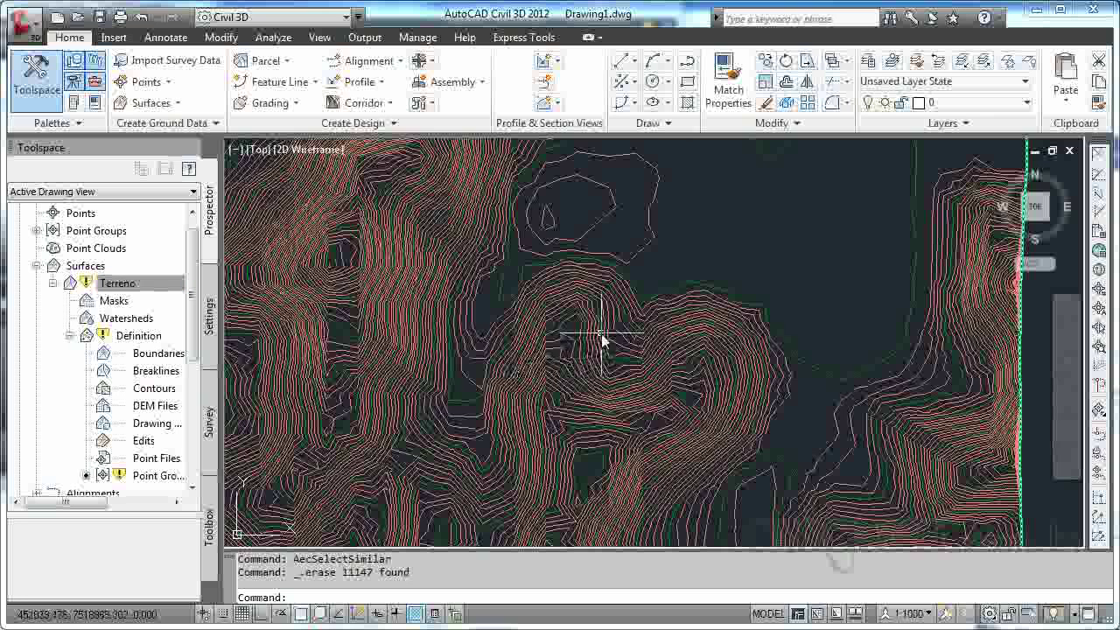
scroll(595, 331, "down", 5)
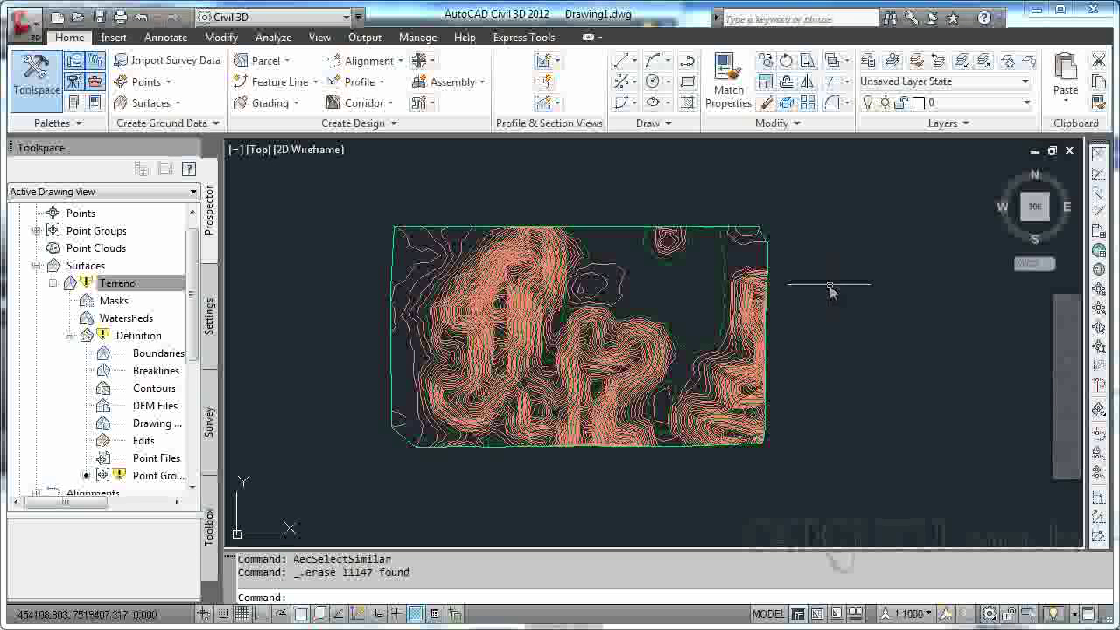
left_click(119, 284)
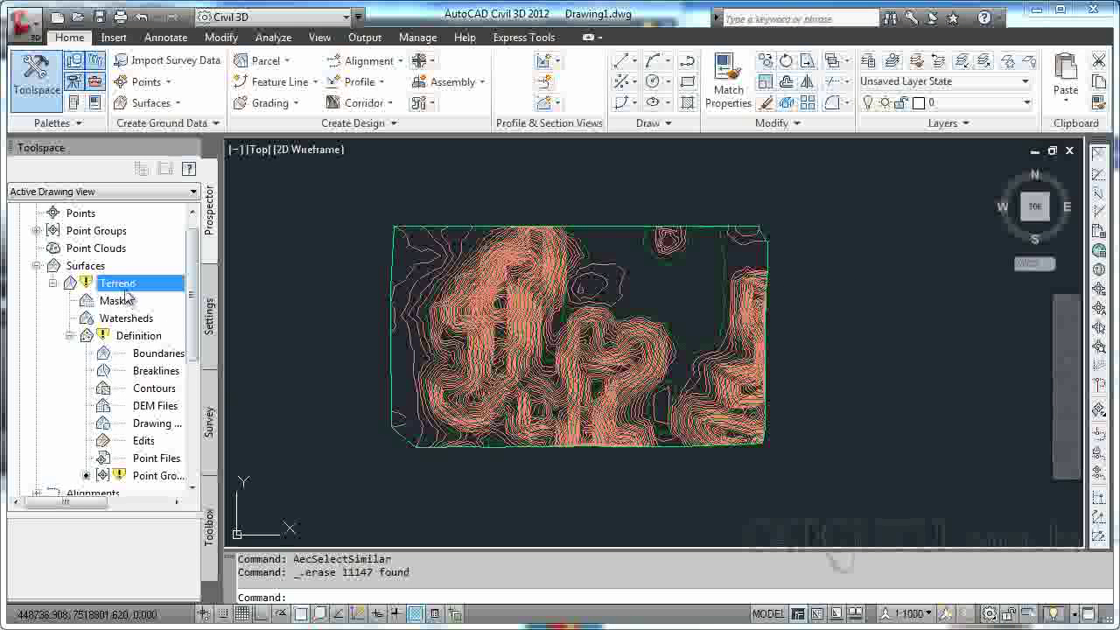
right_click(126, 292)
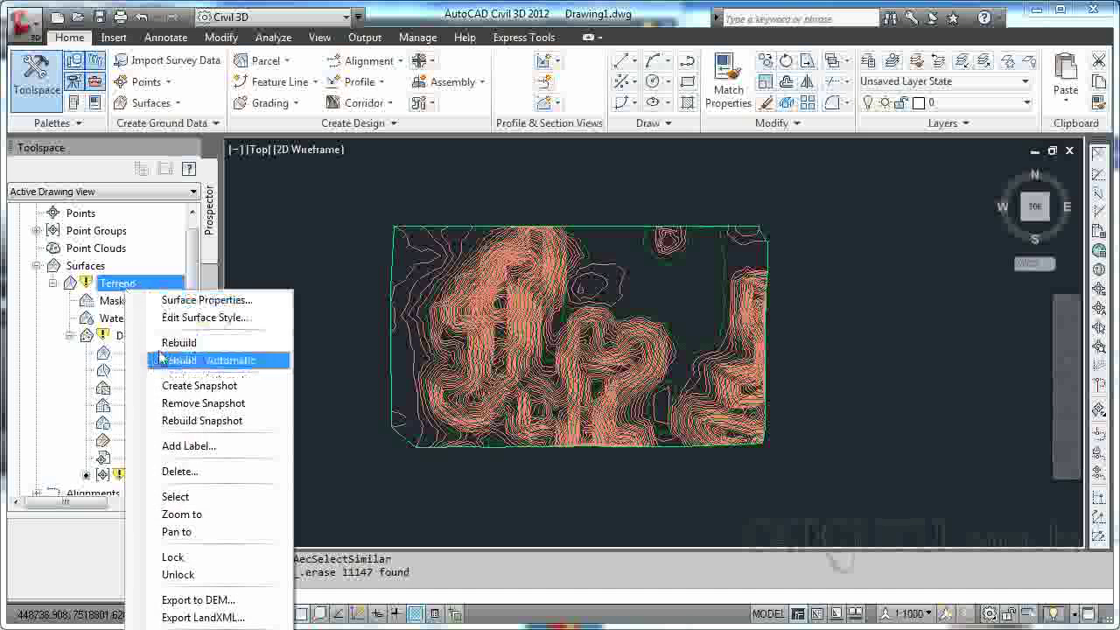
left_click(197, 471)
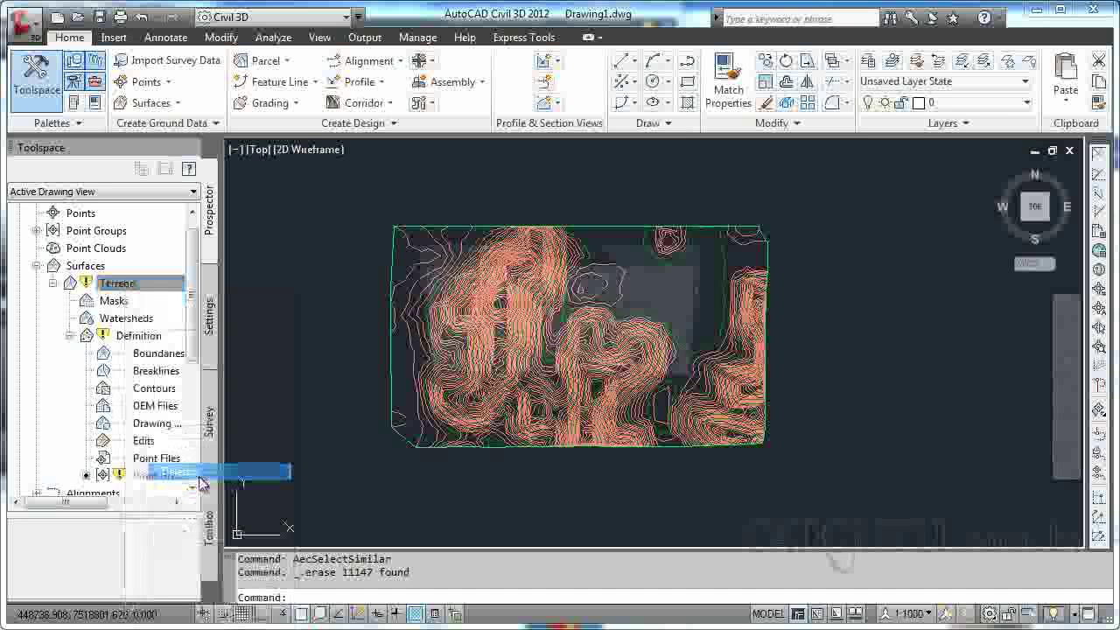
left_click(565, 372)
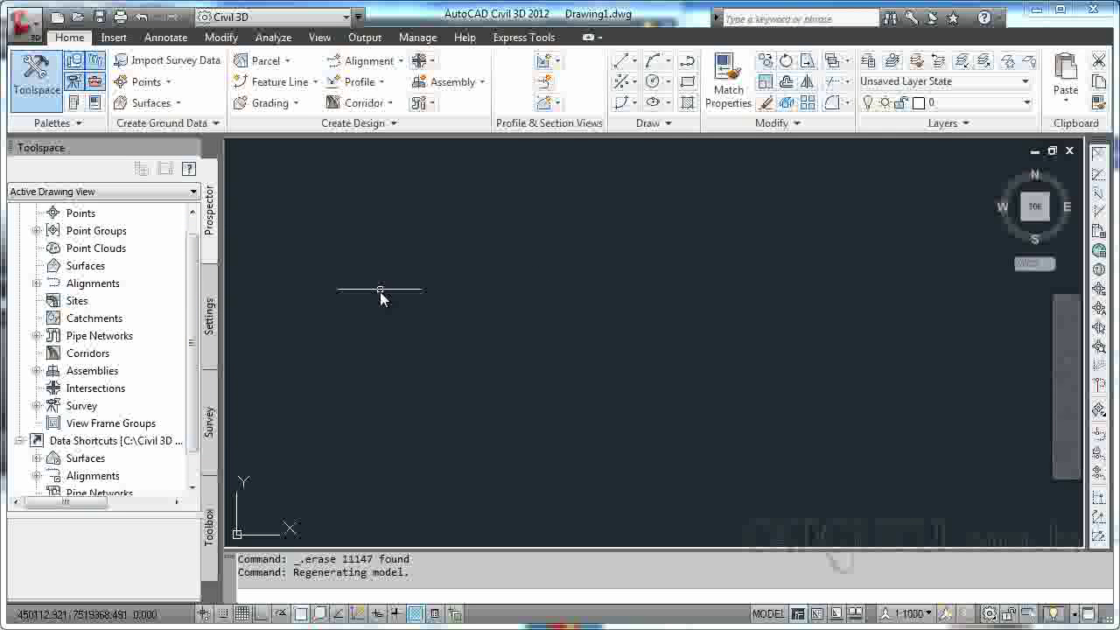
- Create a TIN surface named Terreno on the C-TOPO layer with the Elevation Banding (2D) style
left_click(149, 103)
left_click(182, 129)
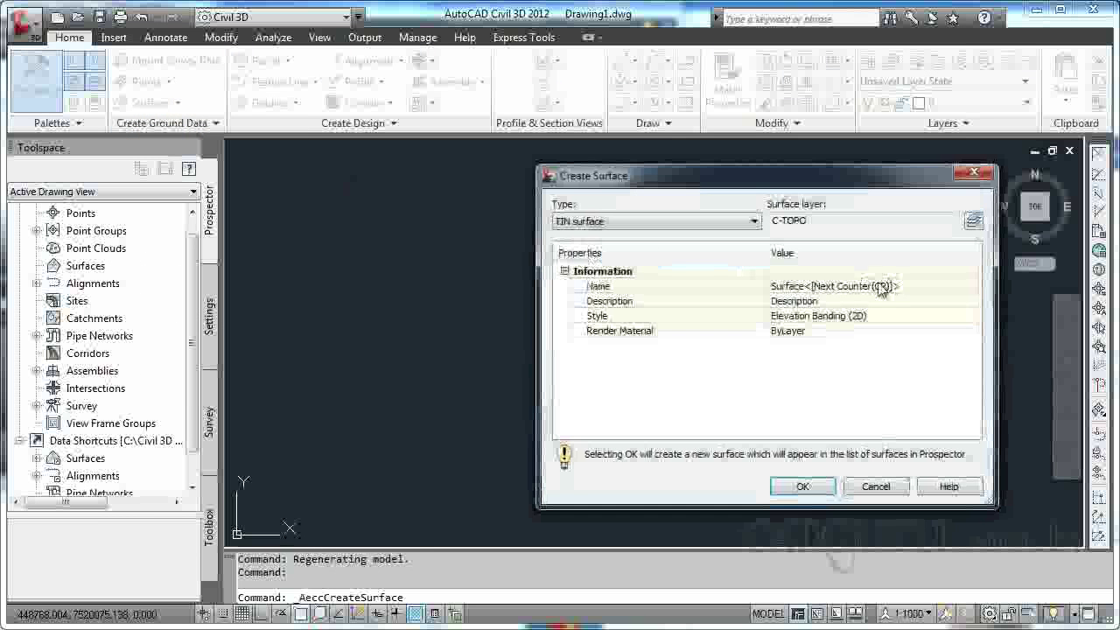
left_click(880, 287)
type("Terreno")
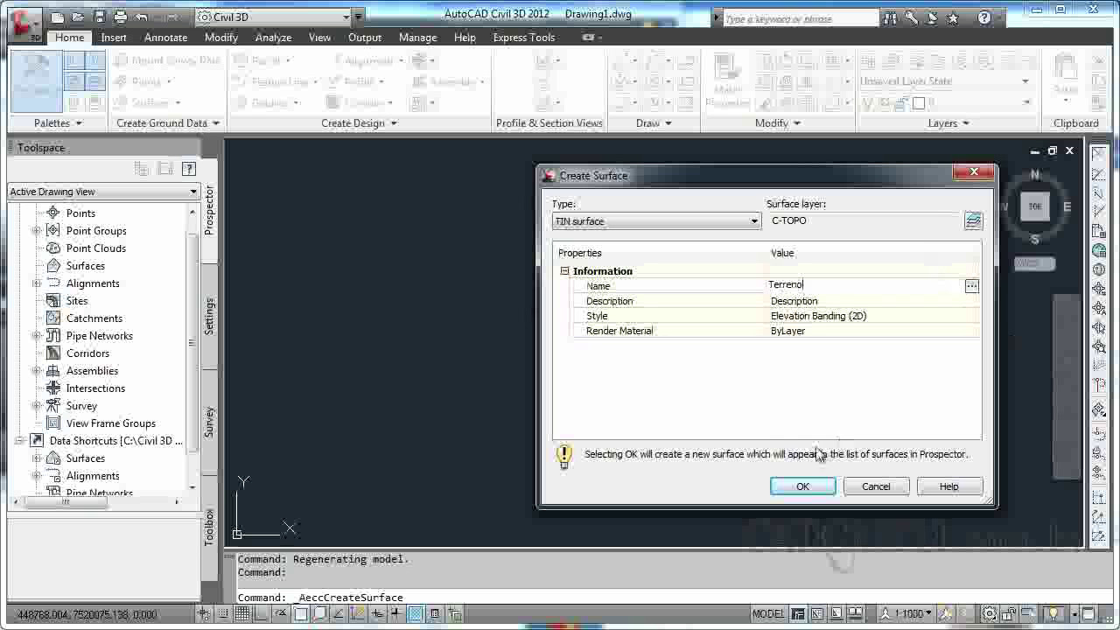
left_click(805, 486)
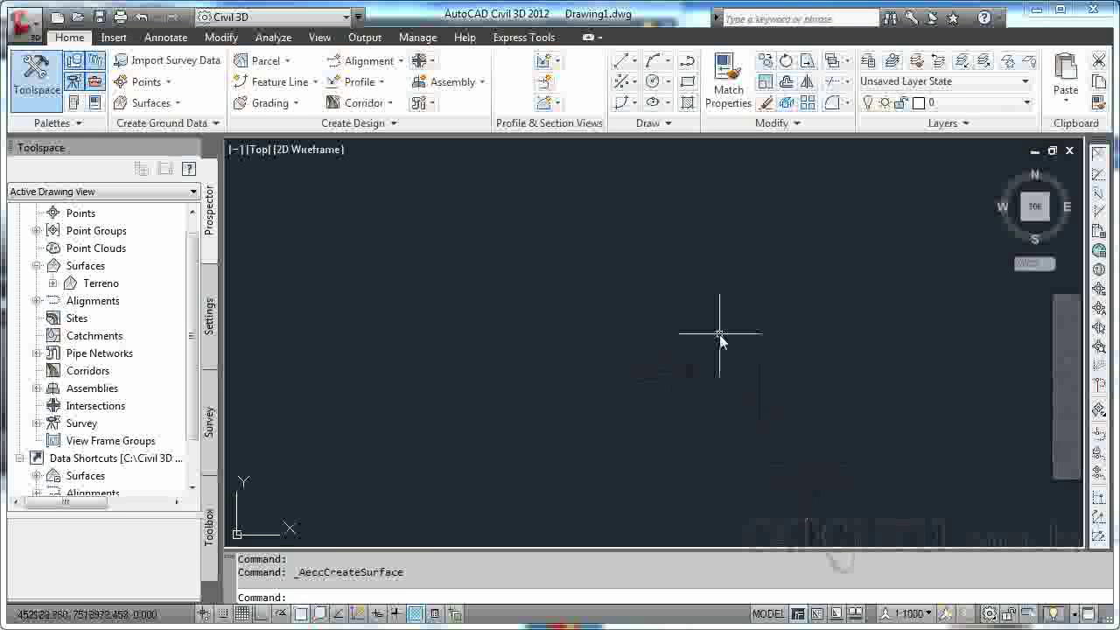
- Add the point file pontos.txt to the Terreno surface's definition, using the PENZ (space delimited) format
left_click(53, 284)
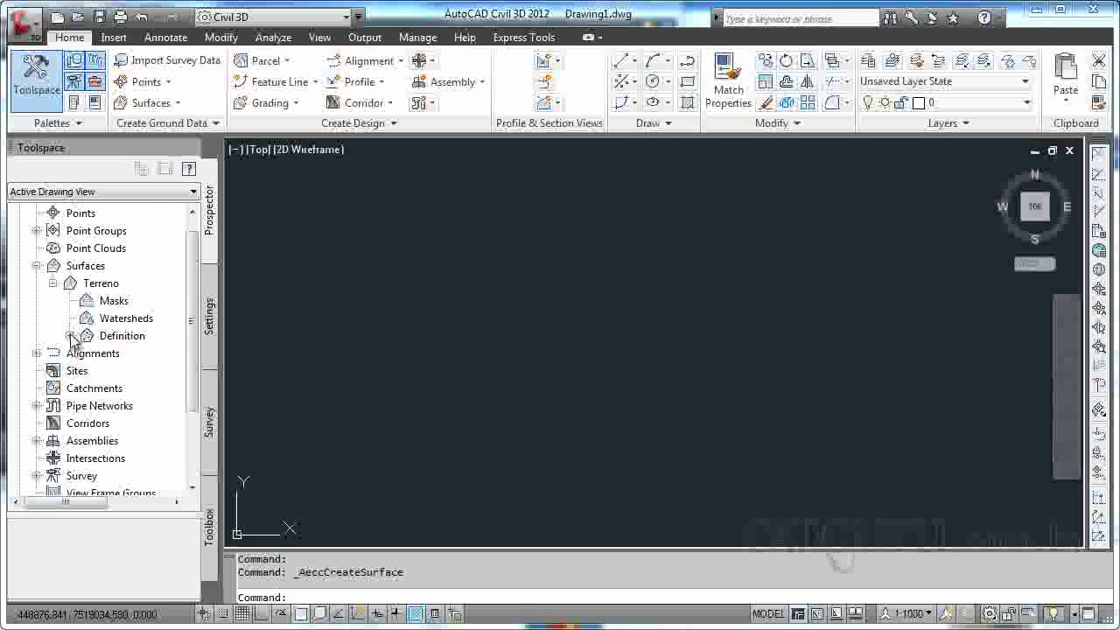
left_click(70, 336)
left_click_drag(193, 341, 196, 382)
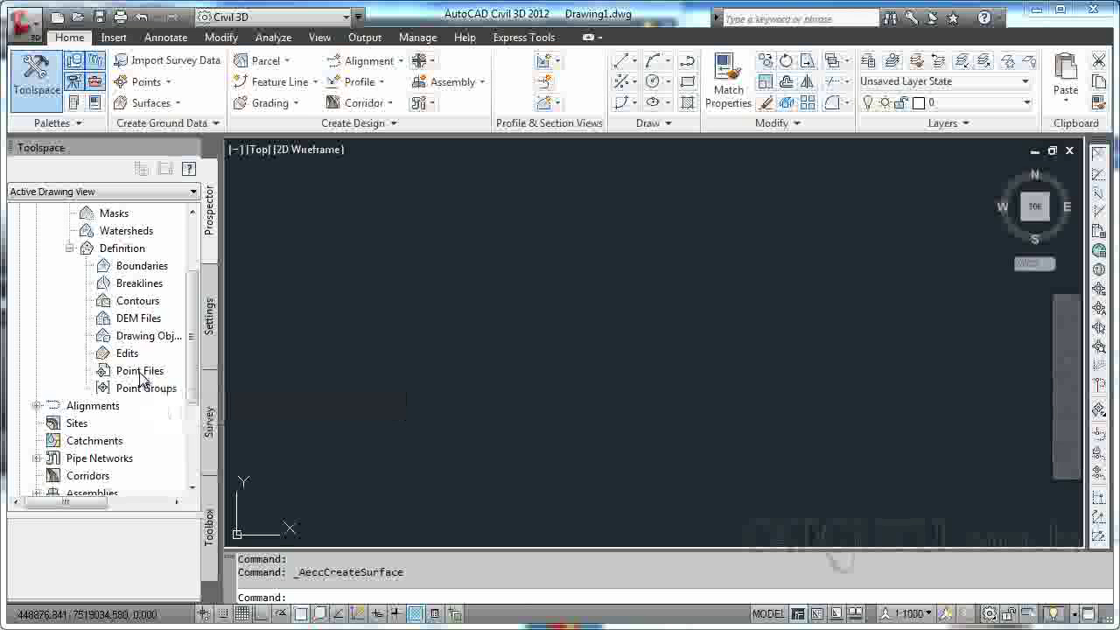
right_click(141, 378)
left_click(188, 383)
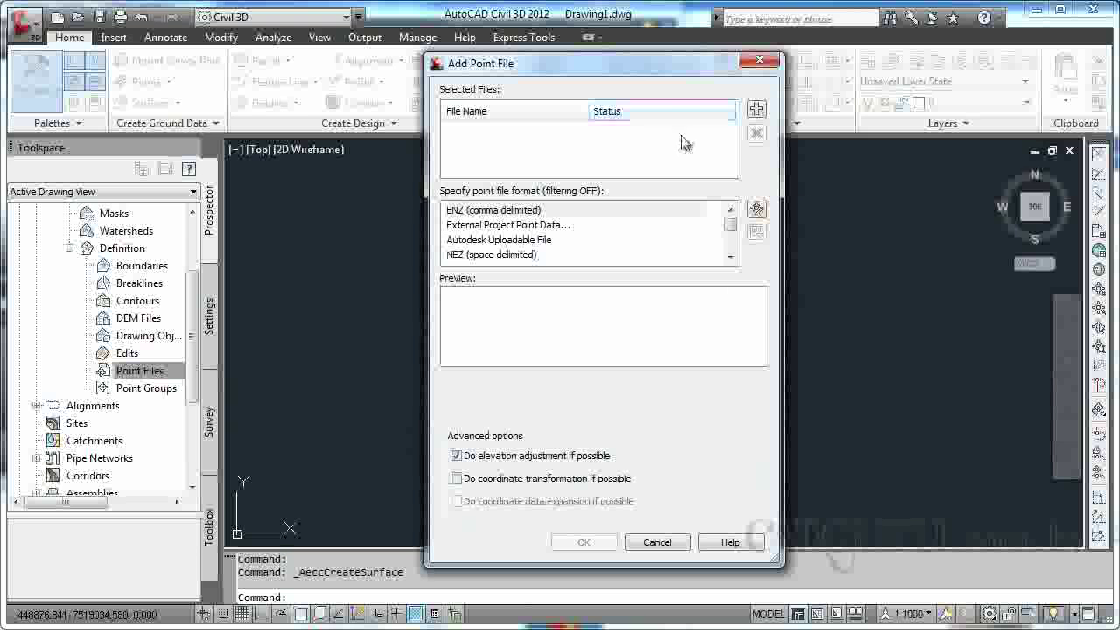
left_click(756, 109)
double_click(562, 190)
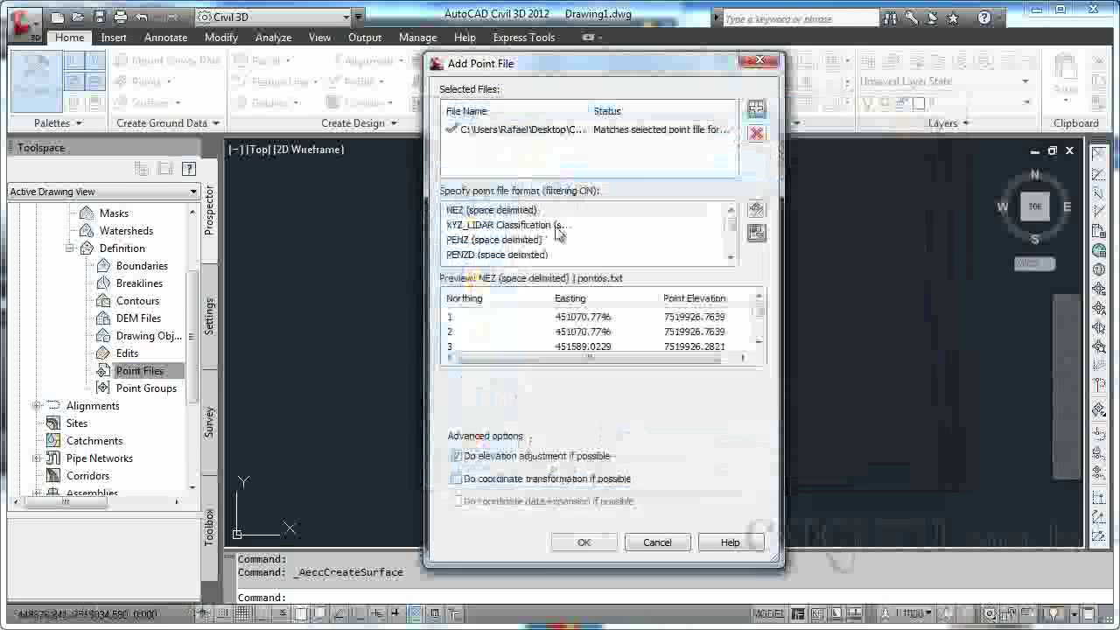
left_click(467, 239)
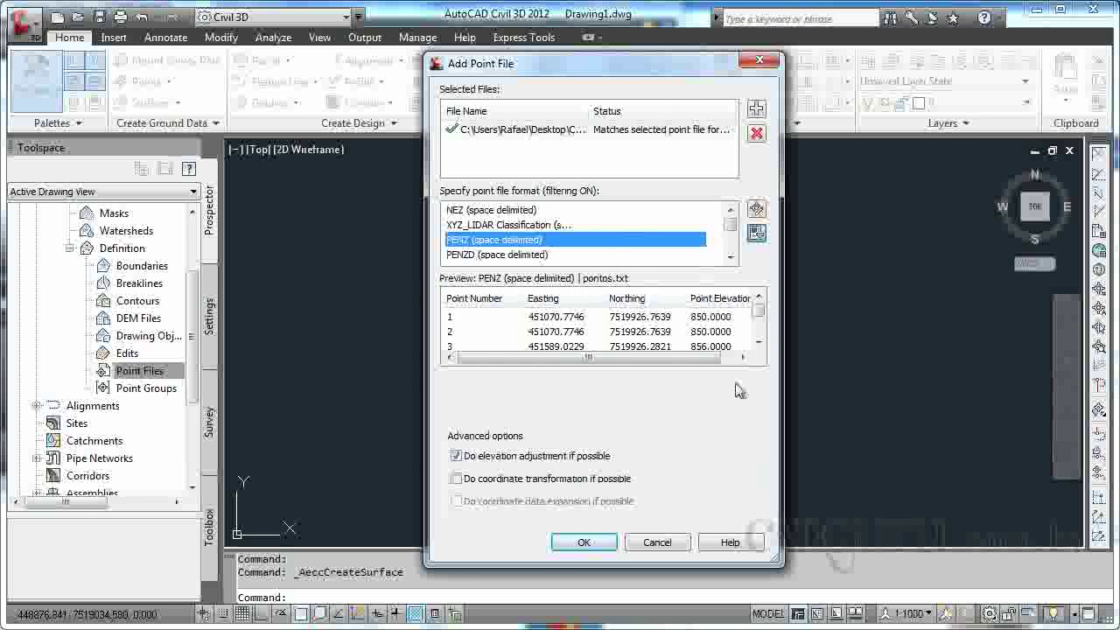
left_click(578, 544)
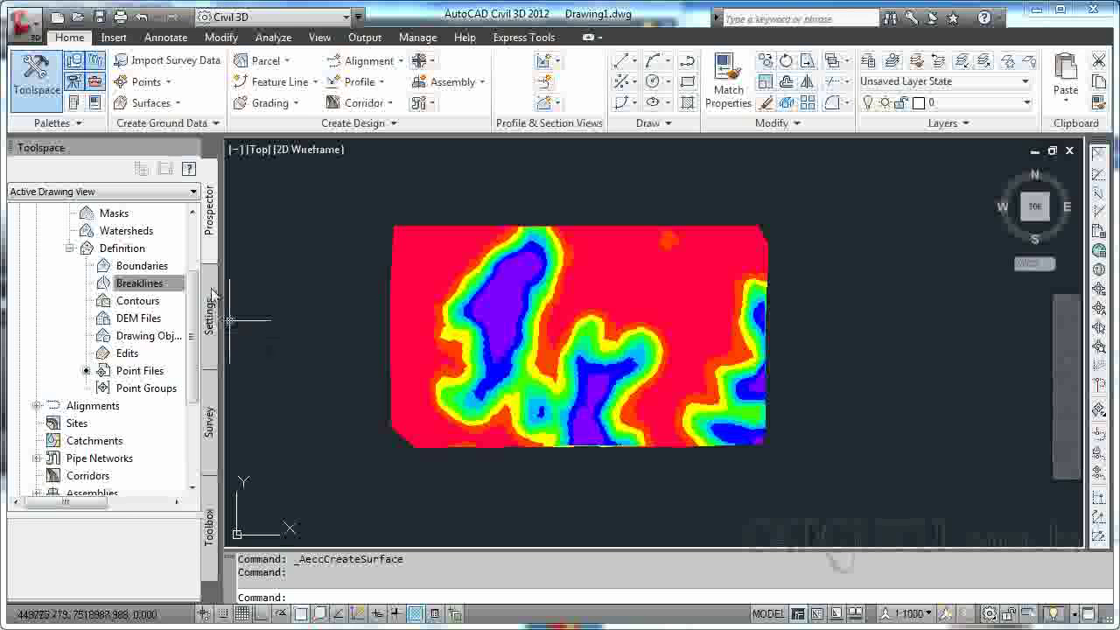
- Set the Terreno surface's style to Contours 5m and 25m (Background)
scroll(188, 289, "up", 3)
right_click(99, 252)
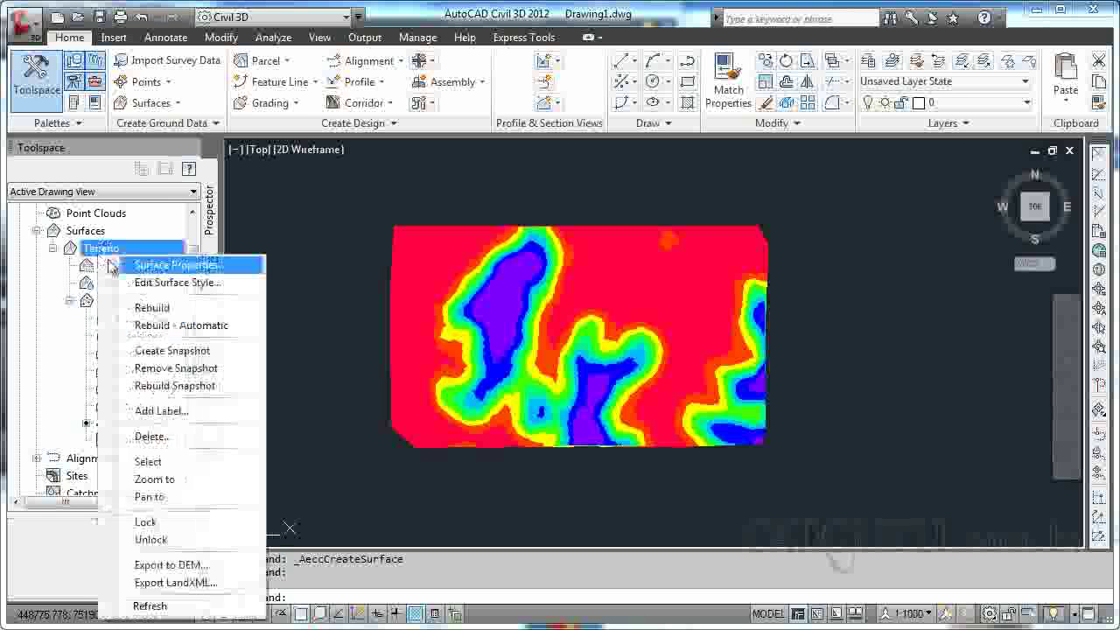
left_click(173, 265)
left_click(412, 327)
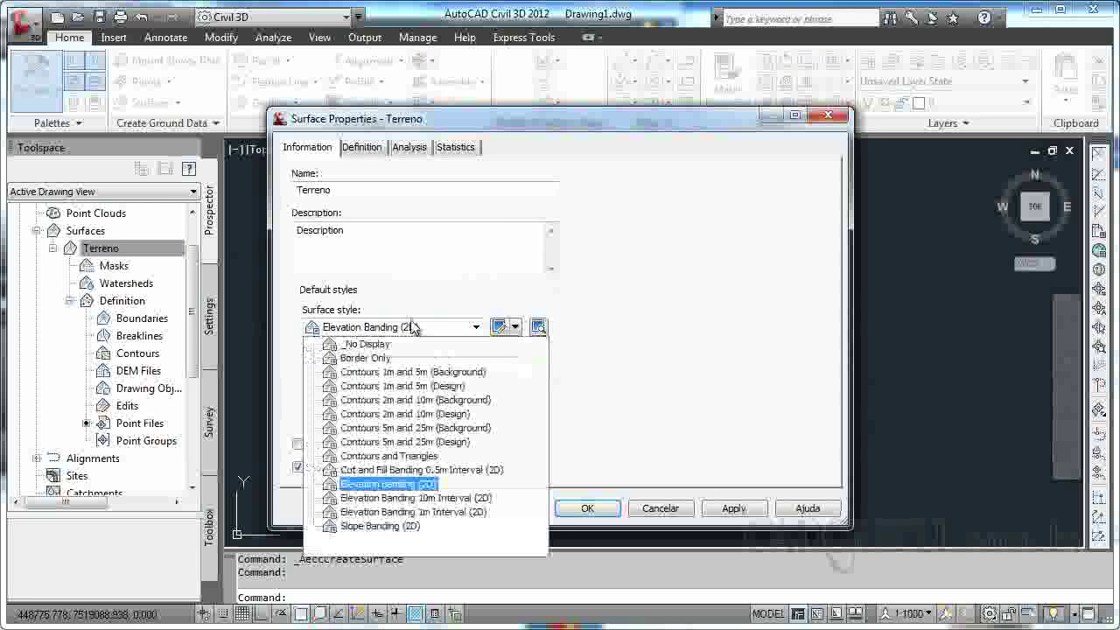
left_click(382, 429)
left_click(588, 508)
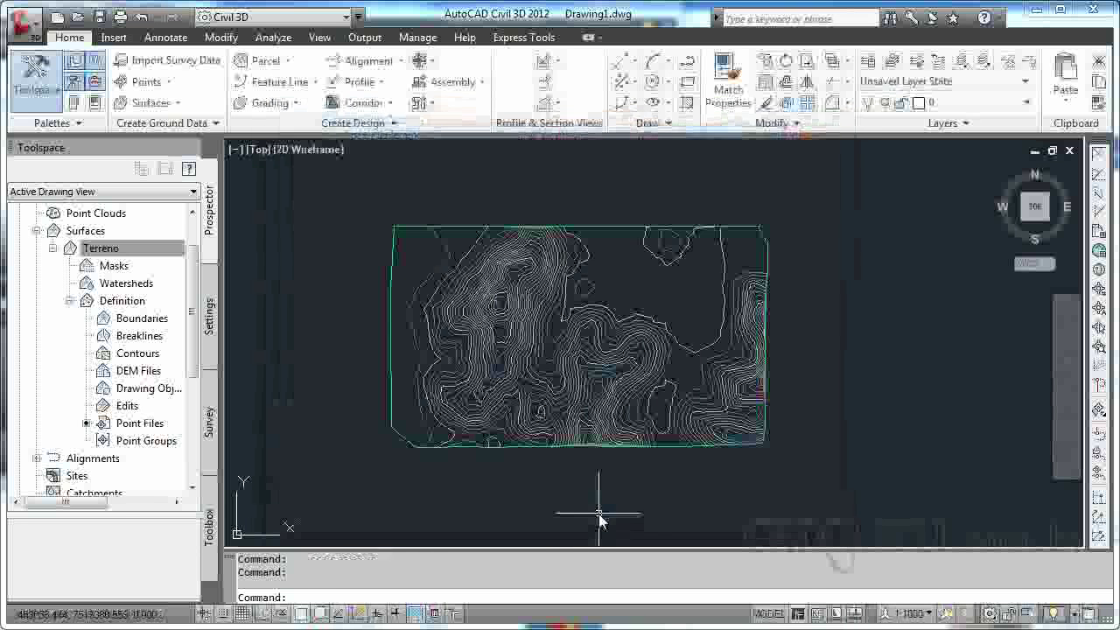